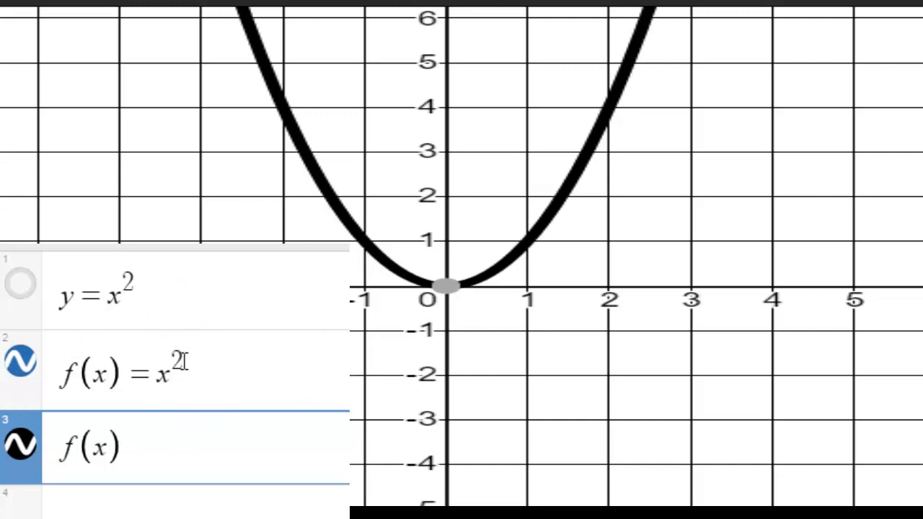
Try replacing f with h in the third expression, and restore it to f(x).
click(287, 368)
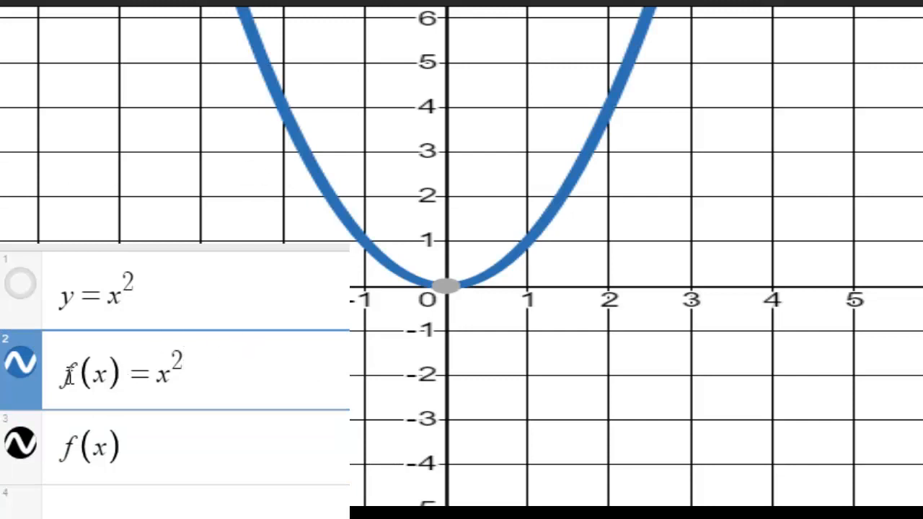
click(169, 445)
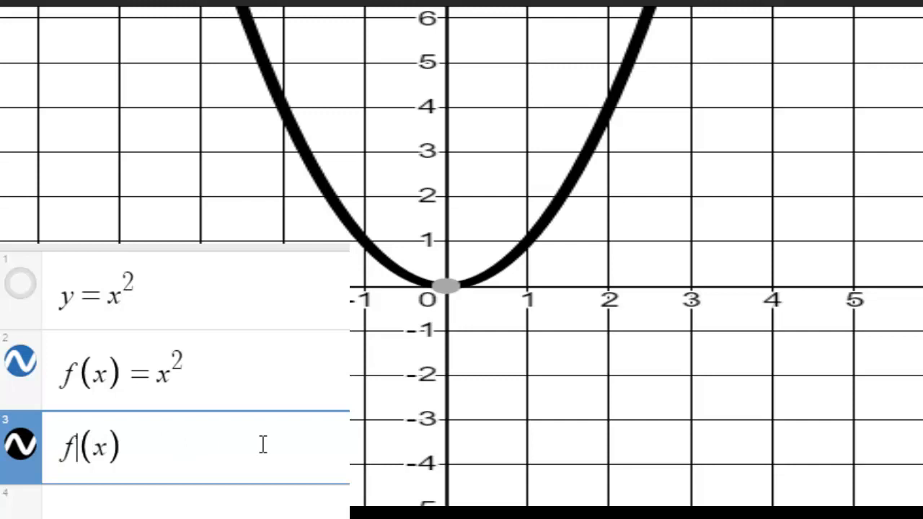
key(BackSpace)
text(h)
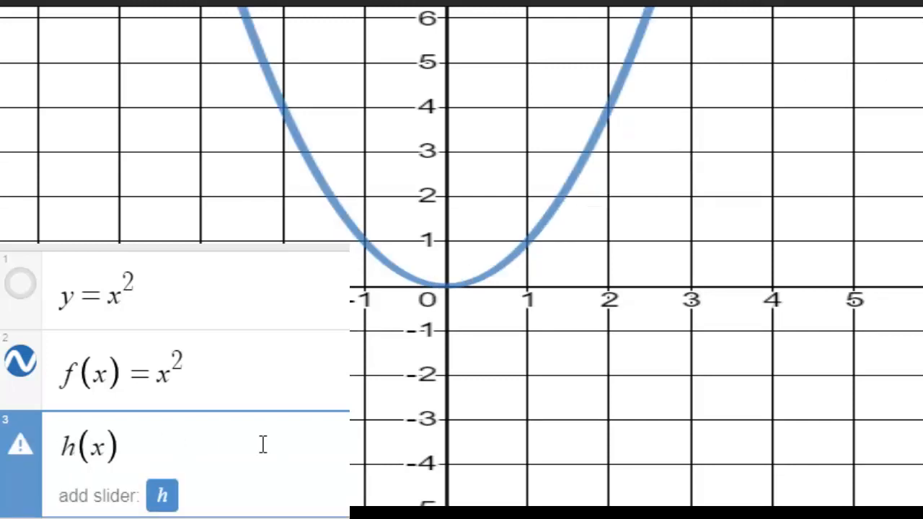
key(BackSpace)
text(f)
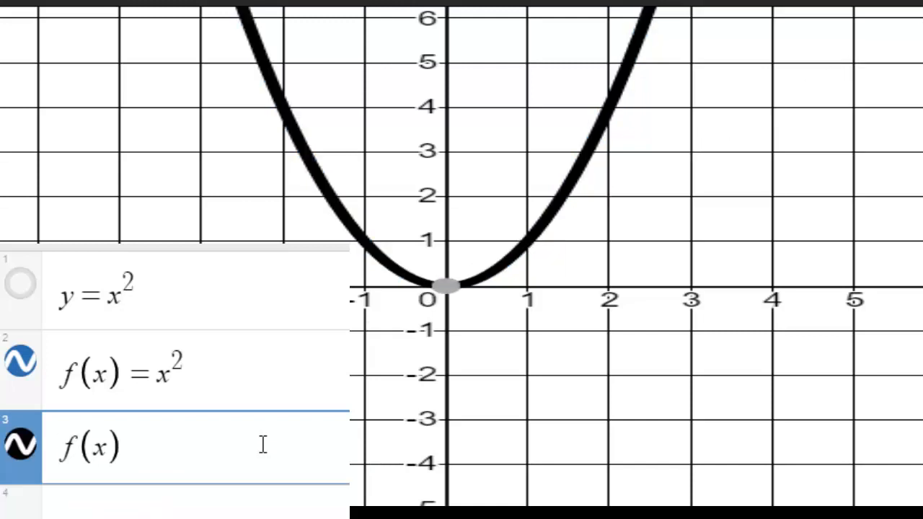
Show the y = x² graph, compare its y with the f(x) of the second expression, and hide the graph.
click(196, 307)
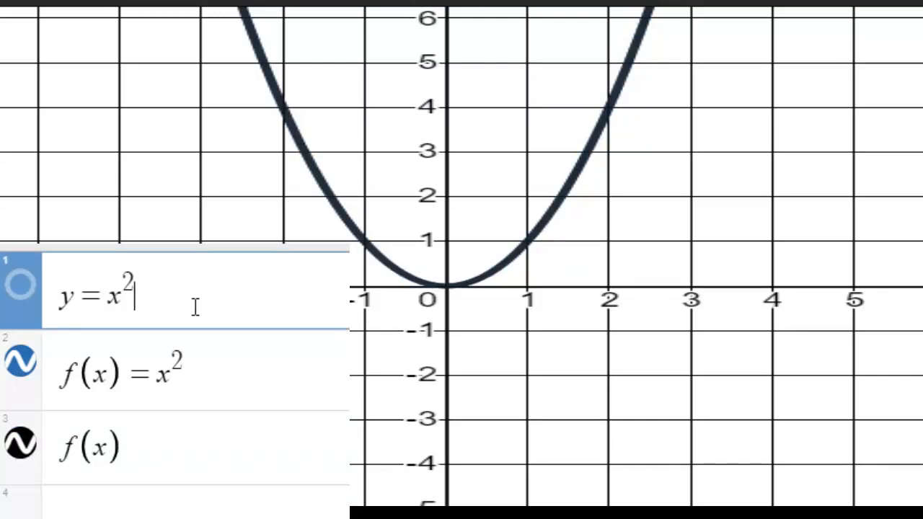
click(29, 292)
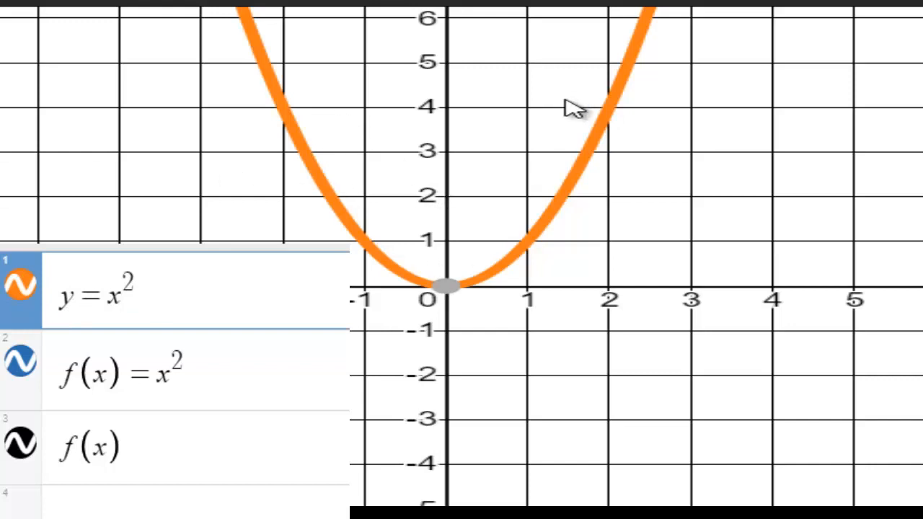
click(198, 379)
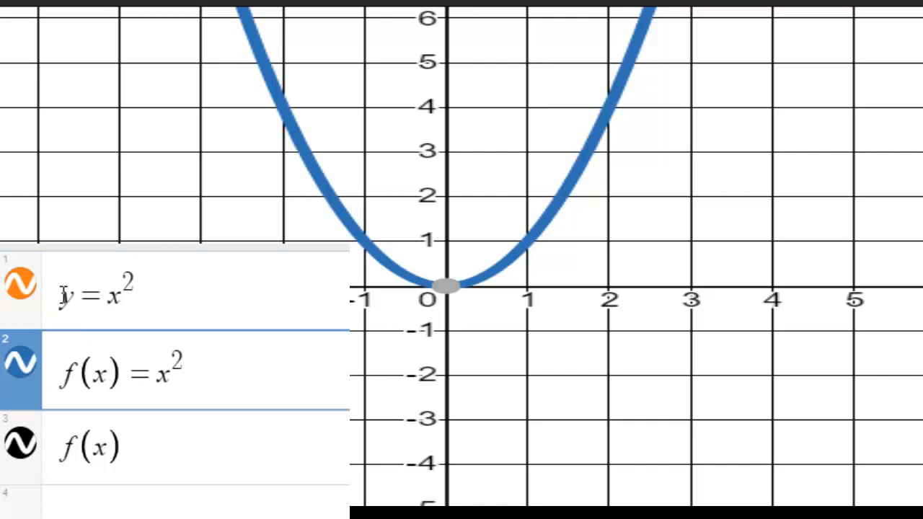
drag(61, 295, 73, 296)
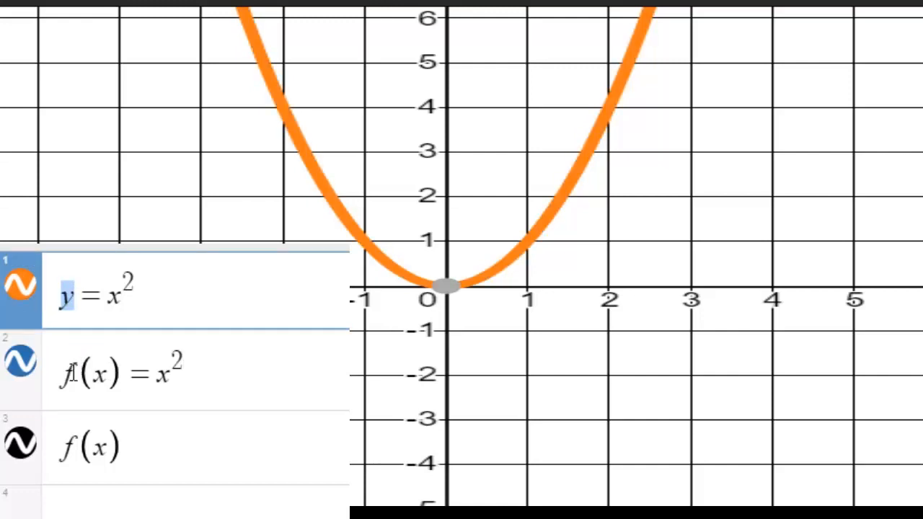
drag(61, 373, 115, 378)
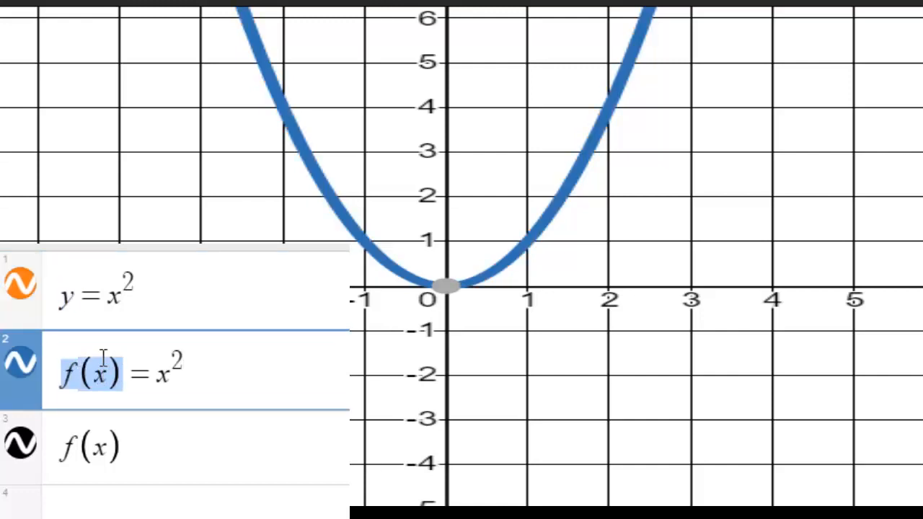
drag(64, 298, 75, 296)
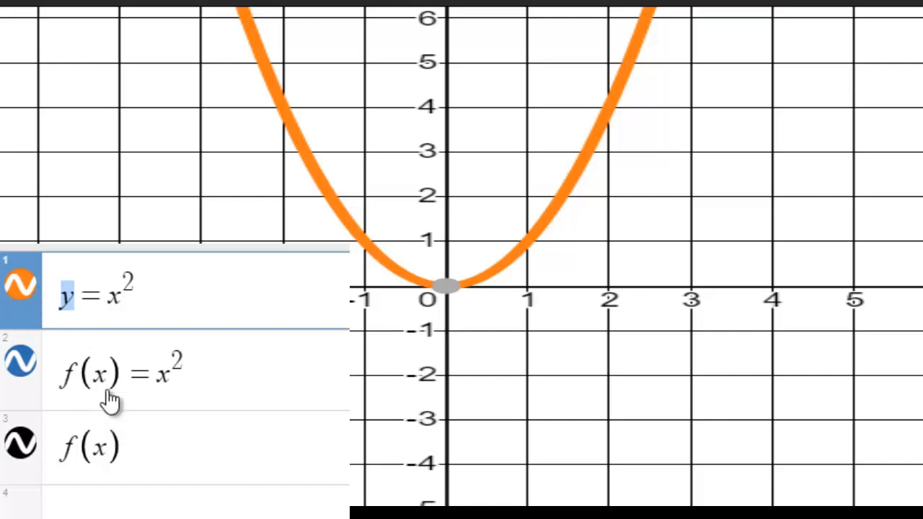
click(23, 286)
Change the third expression to f(x)+k and add a slider for k.
click(219, 384)
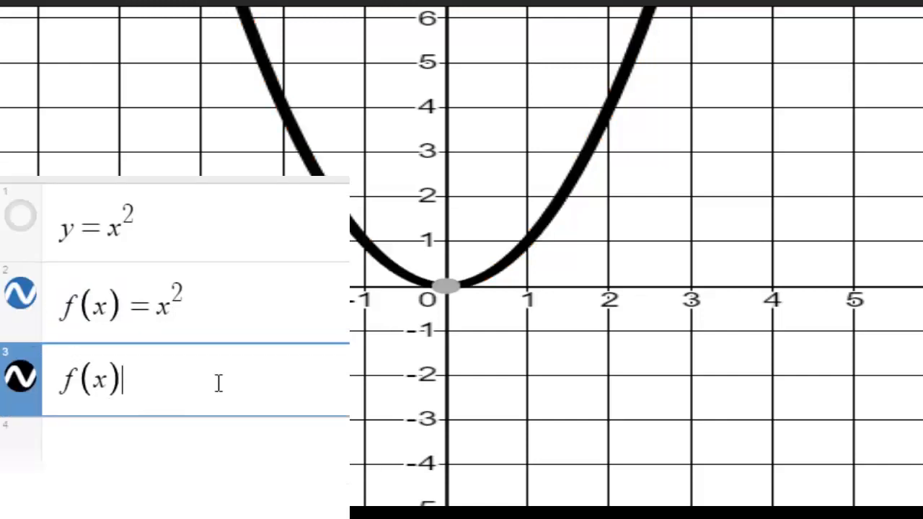
text(+k)
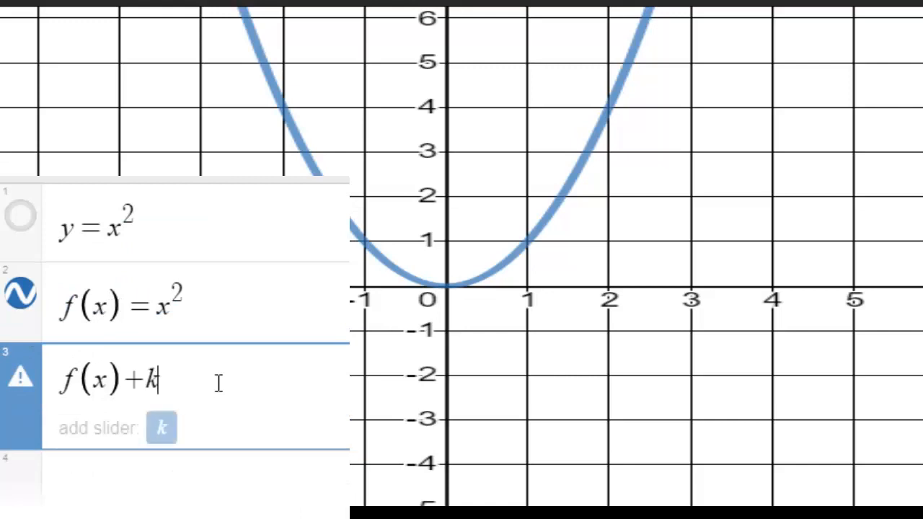
click(162, 428)
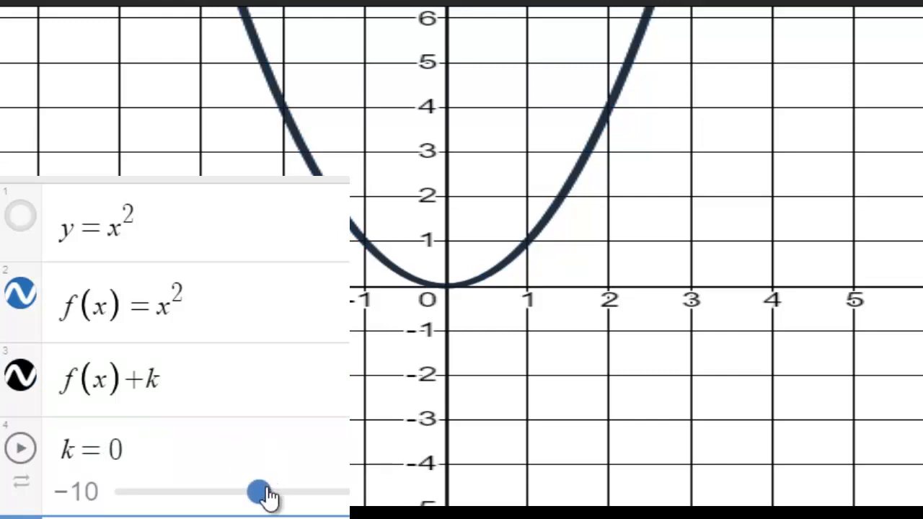
Set k to 3 and display the vertex coordinates of the f(x) and f(x)+k parabolas.
drag(267, 496, 306, 495)
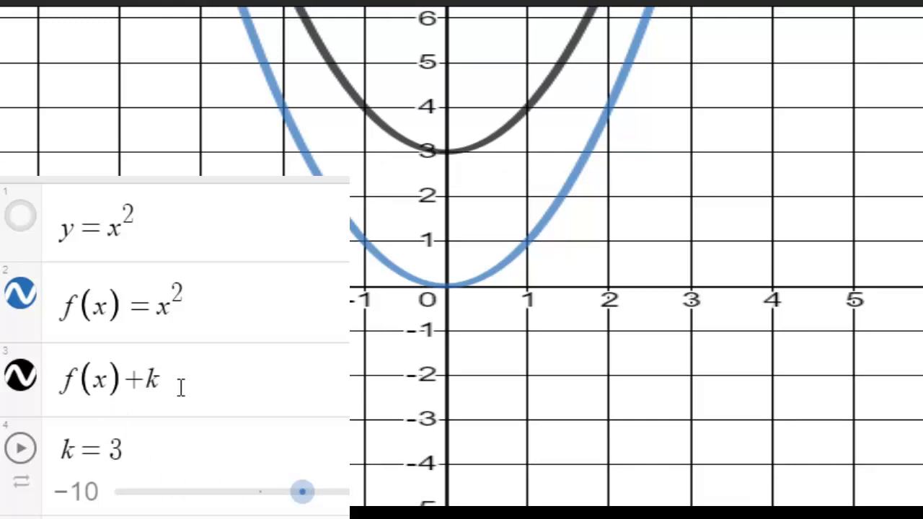
click(448, 289)
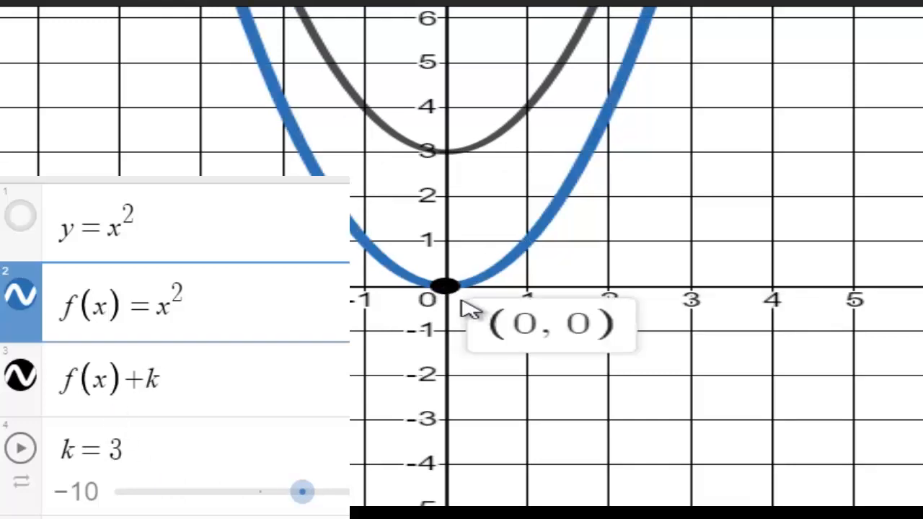
click(460, 154)
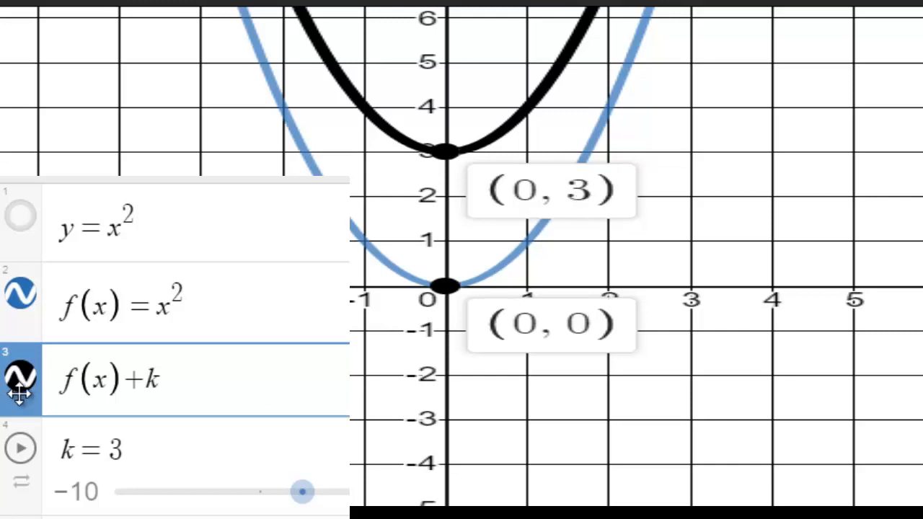
Set k to −3 and display the vertex coordinates of f(x) beside those of the shifted parabola.
drag(298, 499, 223, 505)
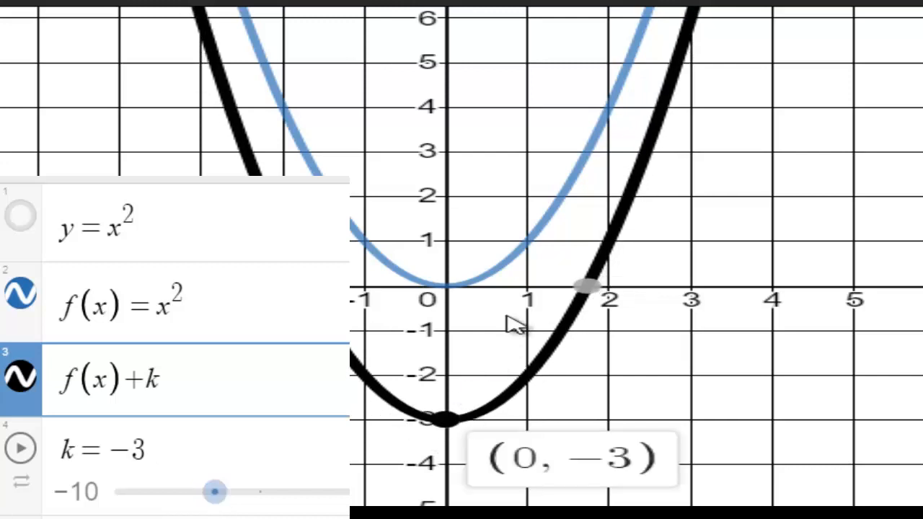
click(449, 287)
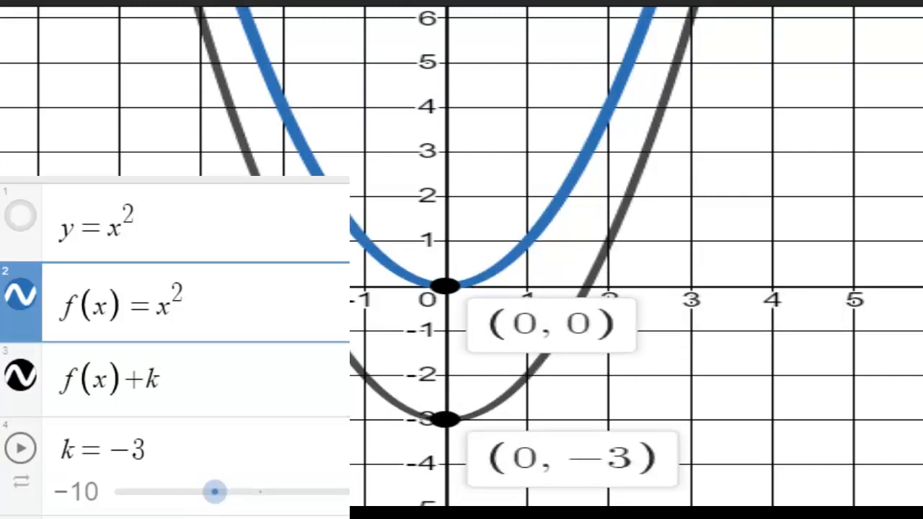
Show the y = x² graph and append −3 to its equation to shift it vertically.
click(184, 231)
click(29, 225)
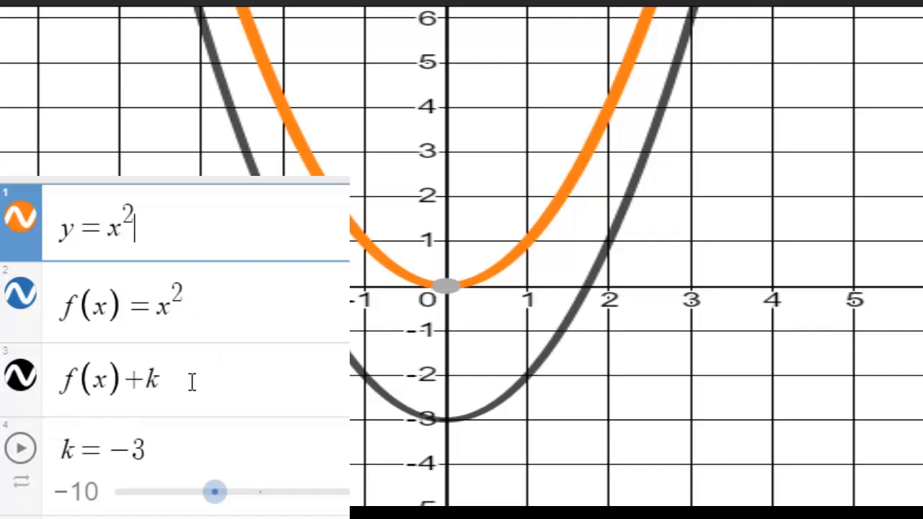
text(-3)
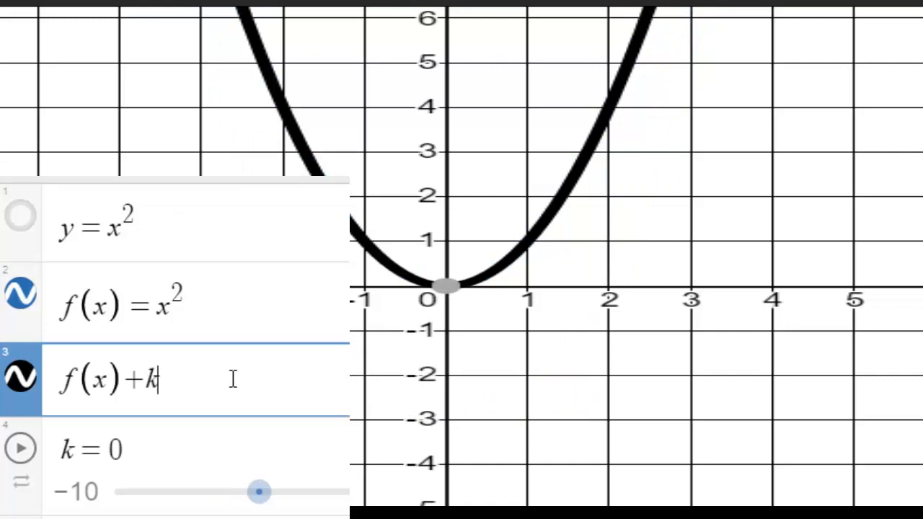
Change the third expression to f(x−h) and add a slider for h.
key(BackSpace)
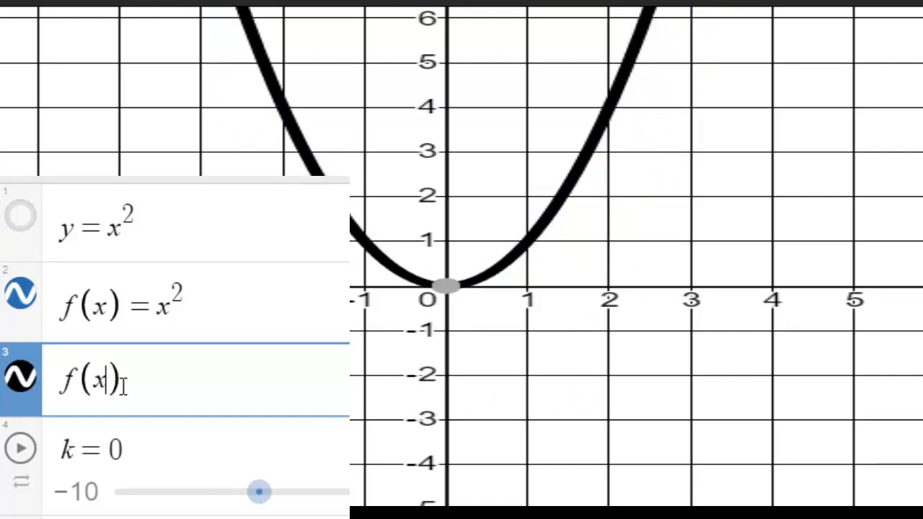
key(Left)
text(-h)
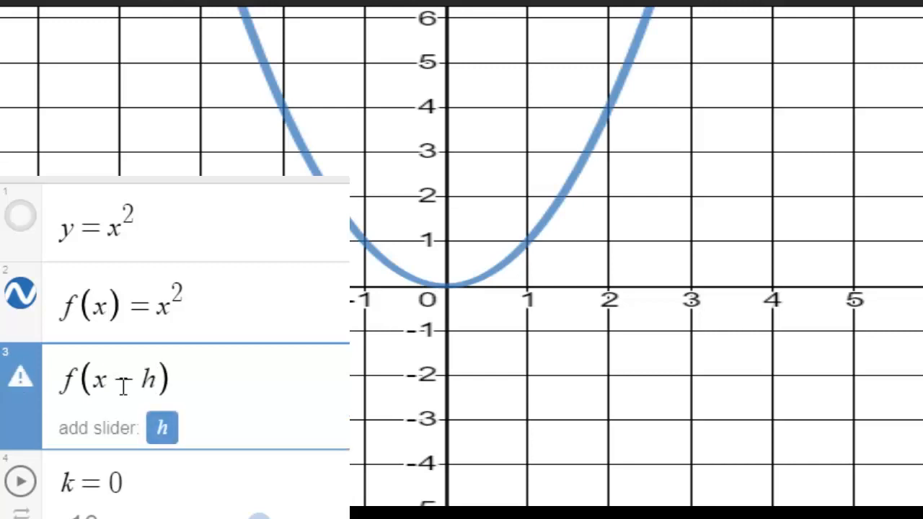
click(162, 428)
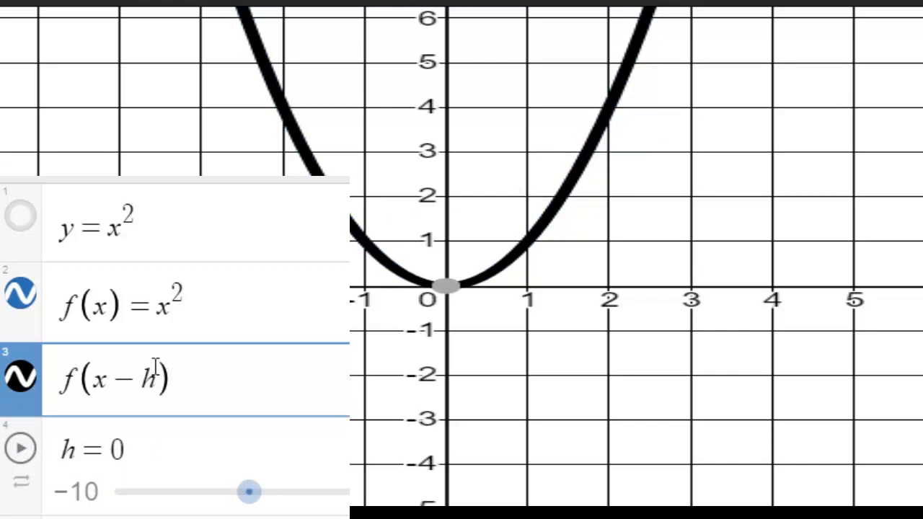
Highlight the f(x) and f(x−h) graphs in turn to compare their positions.
click(279, 295)
click(268, 355)
click(261, 325)
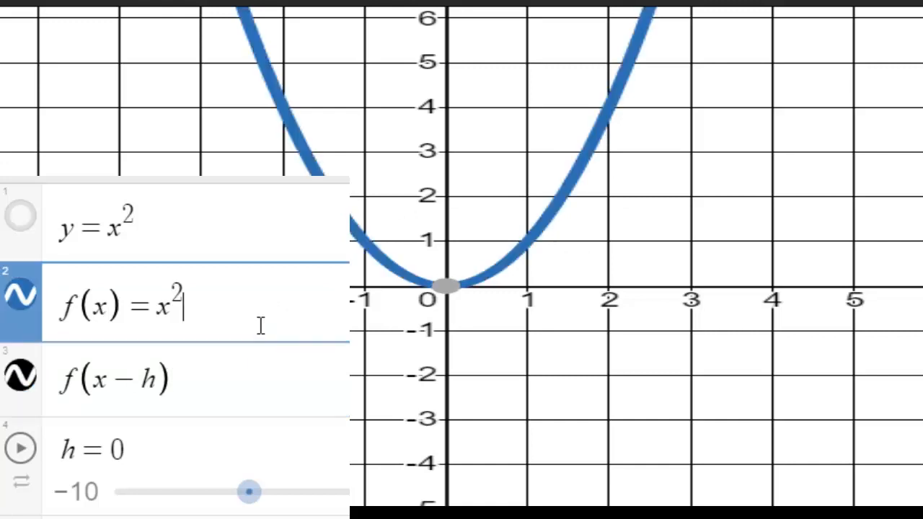
click(260, 367)
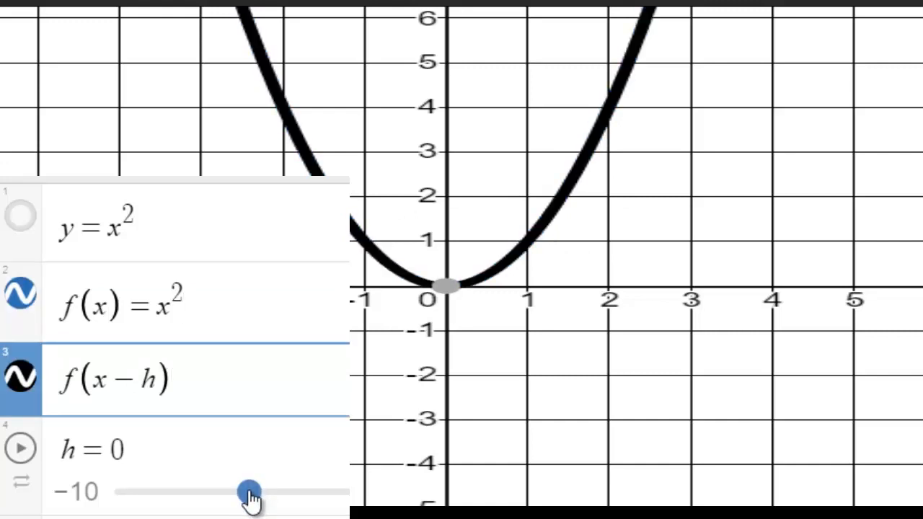
Set h to 4 and display the vertex coordinates of the f(x) and f(x−h) parabolas.
drag(251, 498, 305, 496)
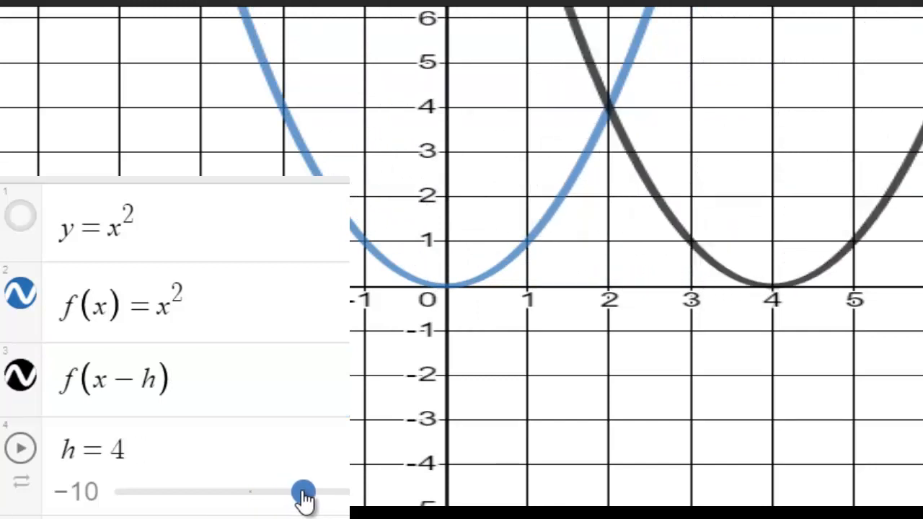
click(449, 287)
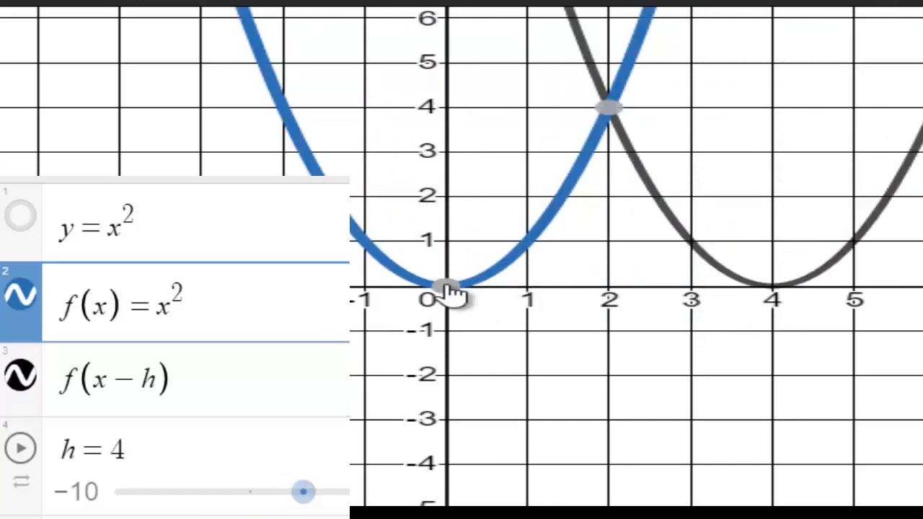
click(778, 291)
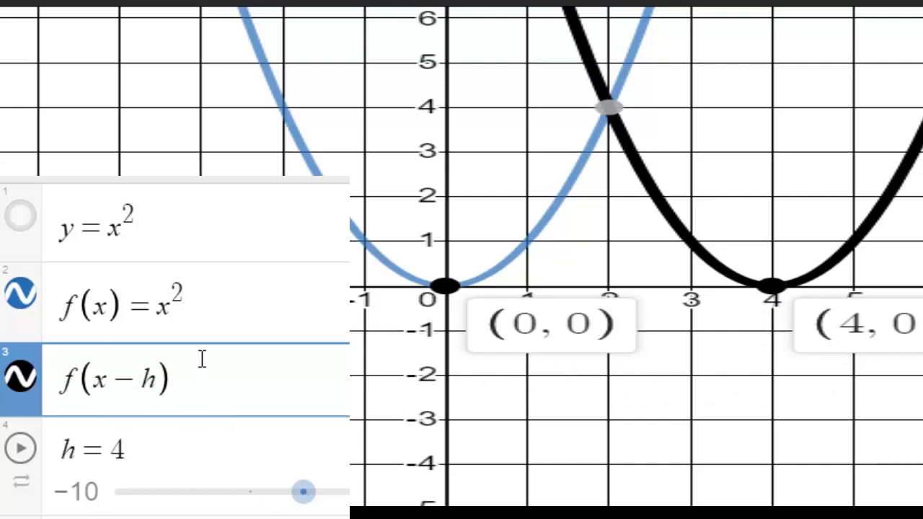
Change the first equation to y = (x−4)² and compare its bracketed term and exponent with f(x−h).
click(165, 231)
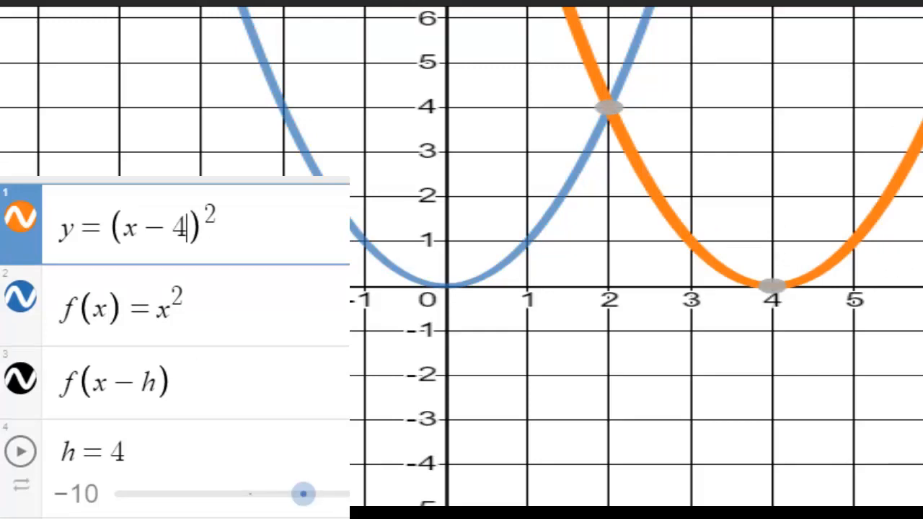
click(107, 230)
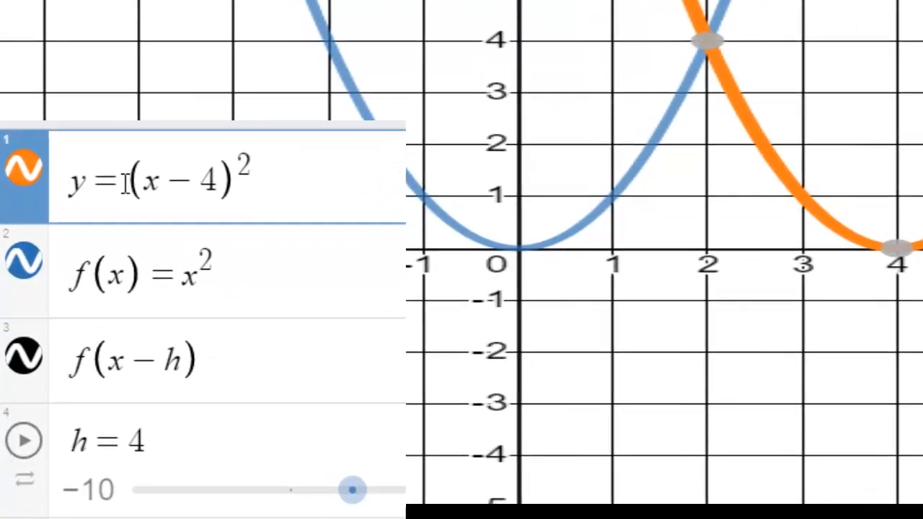
drag(126, 183, 152, 185)
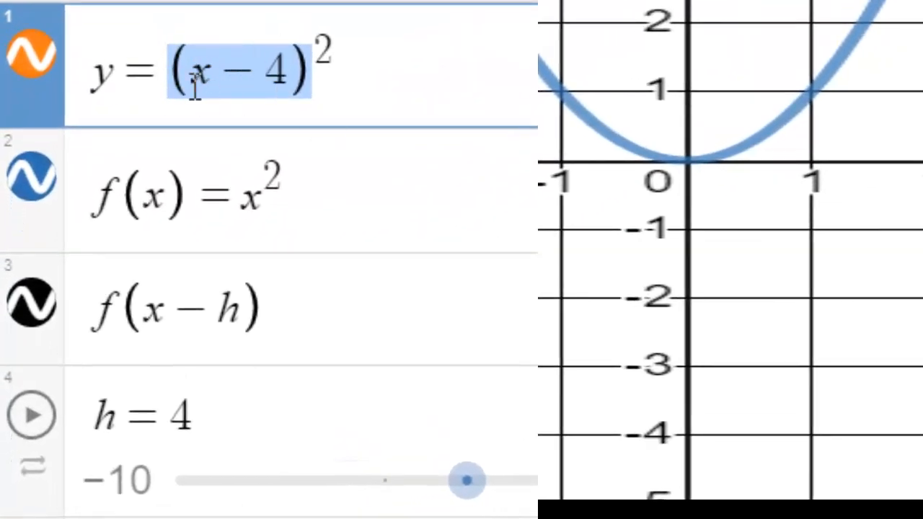
drag(341, 60, 322, 58)
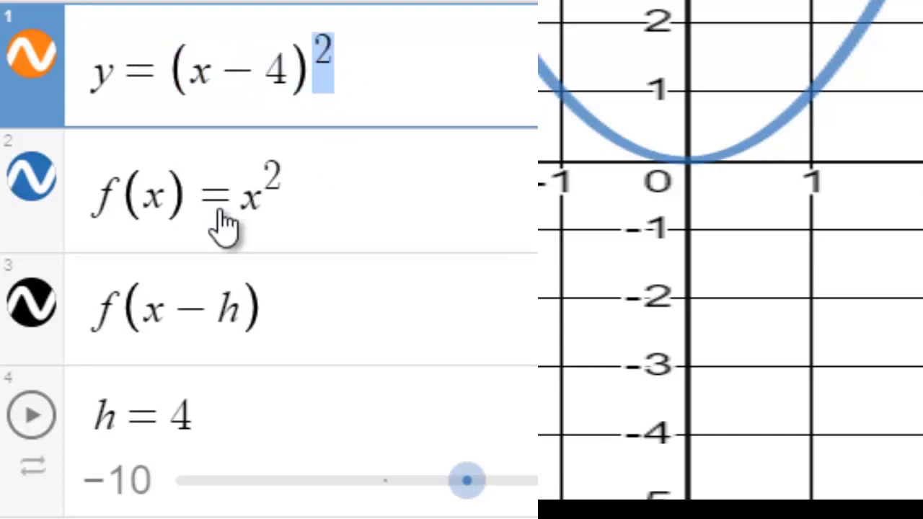
drag(295, 325, 134, 328)
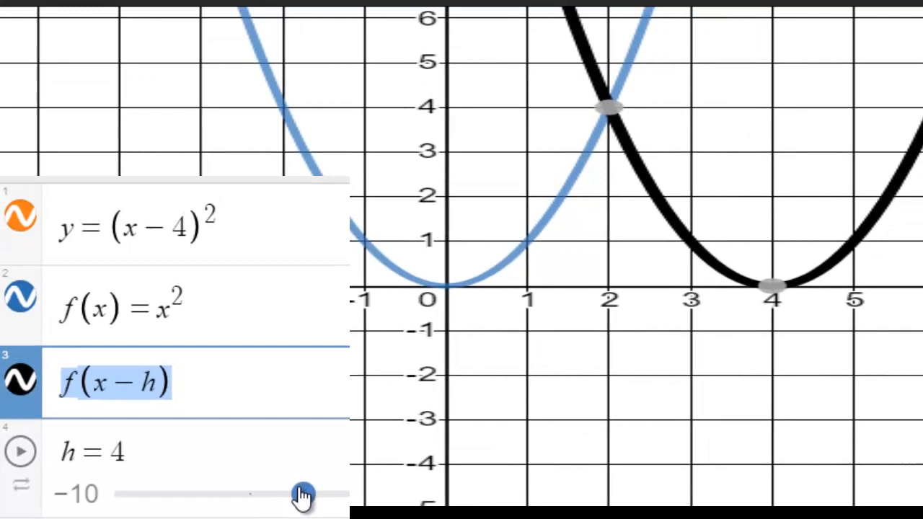
Set h to −5 and change the first equation to y = (x−5)².
drag(303, 496, 179, 497)
click(187, 229)
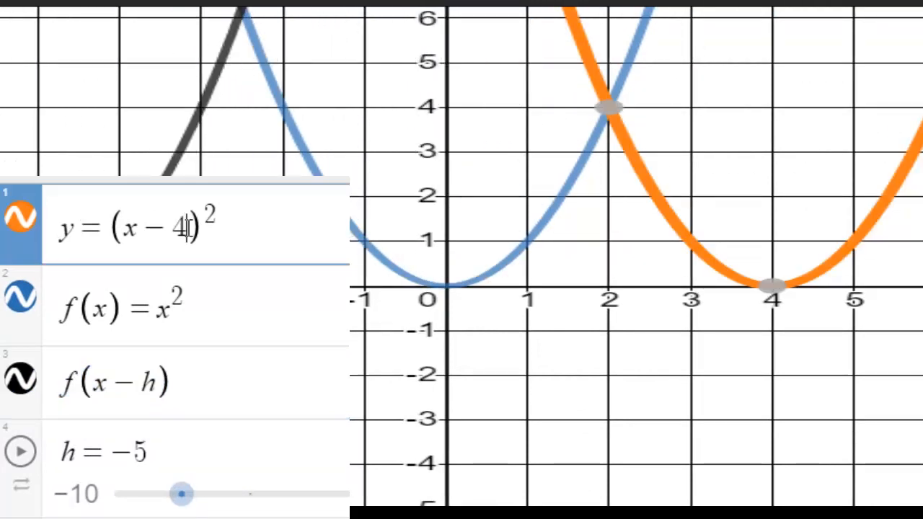
key(BackSpace)
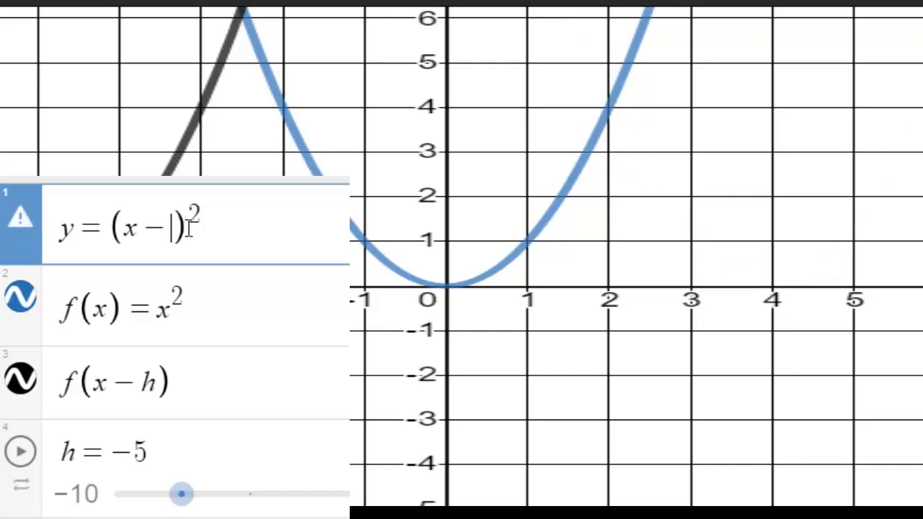
text(5)
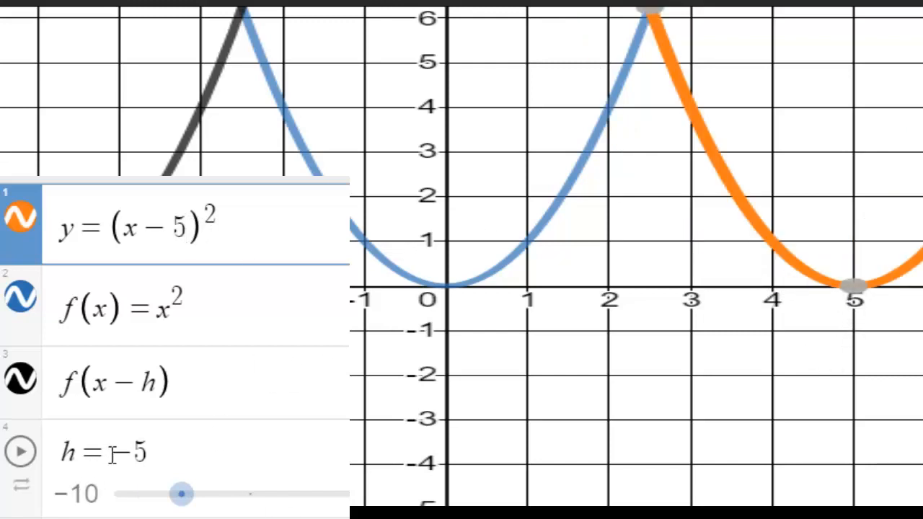
Highlight the value of h and rewrite the first equation as y = (x−(−5))² to match it.
drag(112, 450, 155, 422)
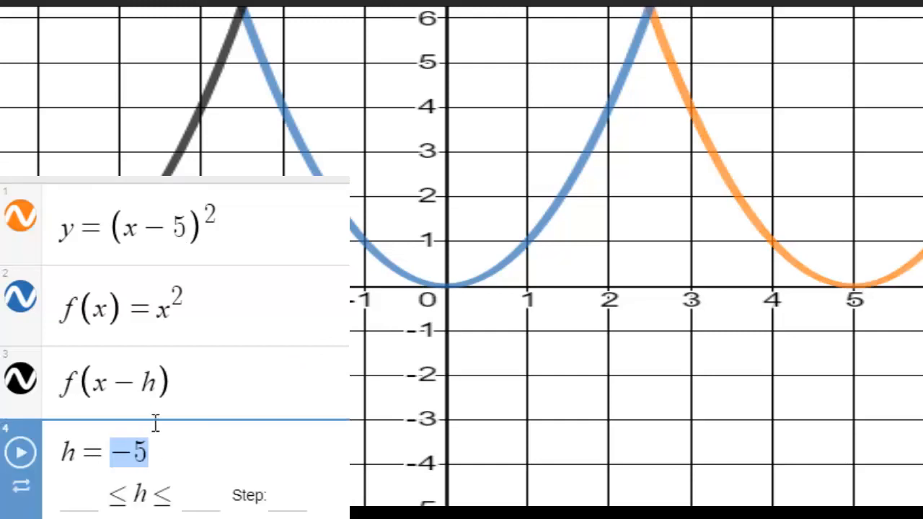
click(170, 226)
text((-))
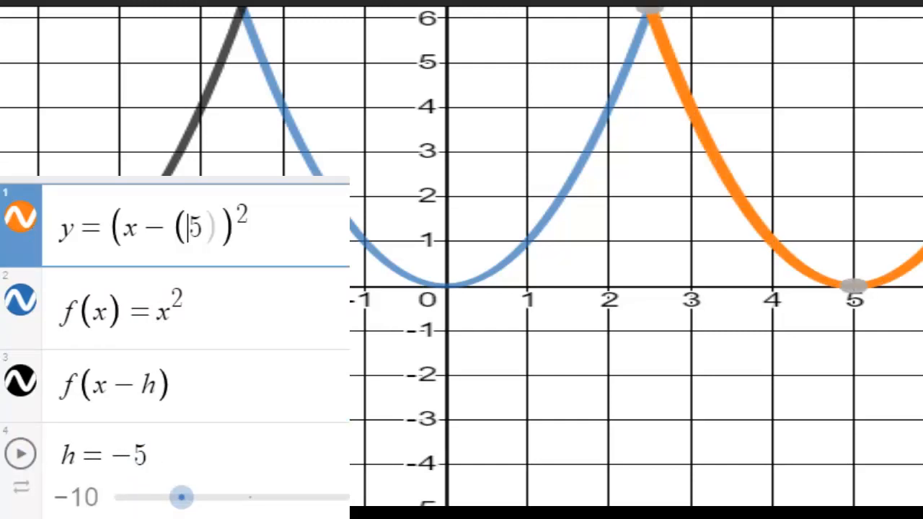
key(BackSpace)
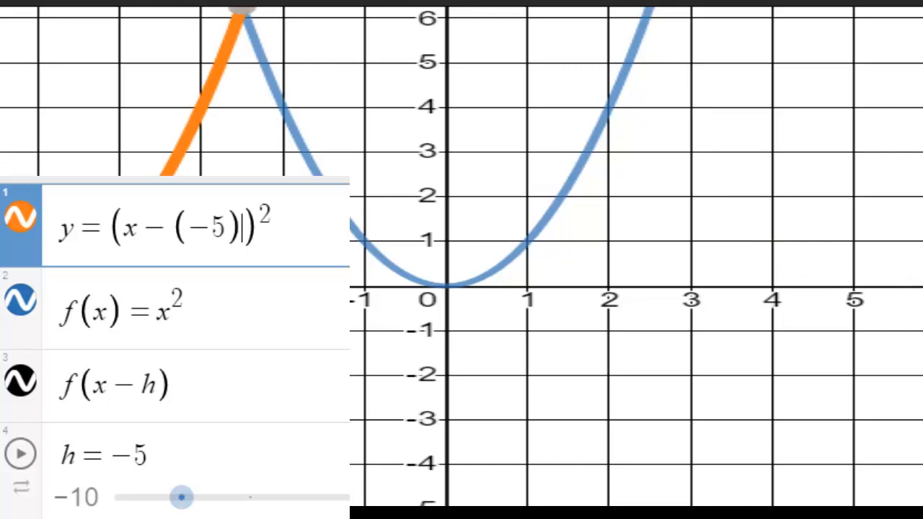
Simplify the first equation to y = (x+5)² and highlight the f(x−h) graph for comparison.
key(BackSpace)
key(BackSpace)
key(BackSpace)
key(BackSpace)
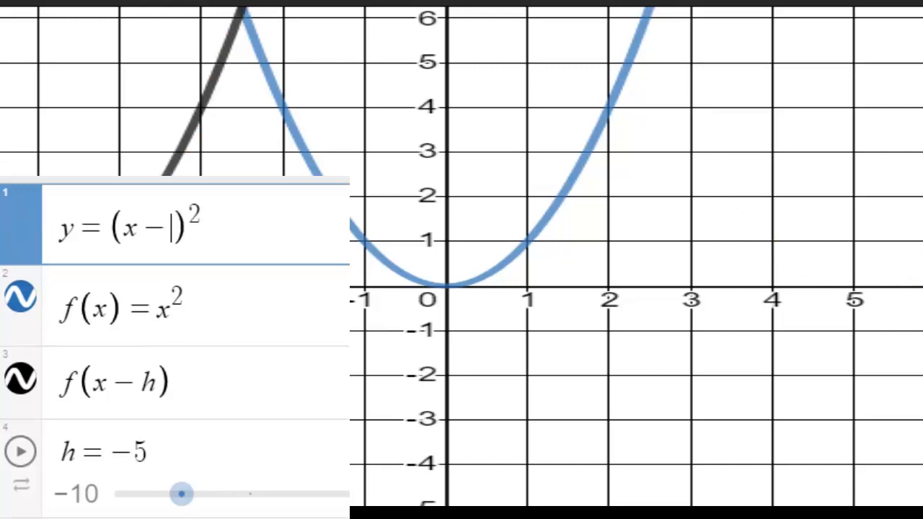
text(+5)
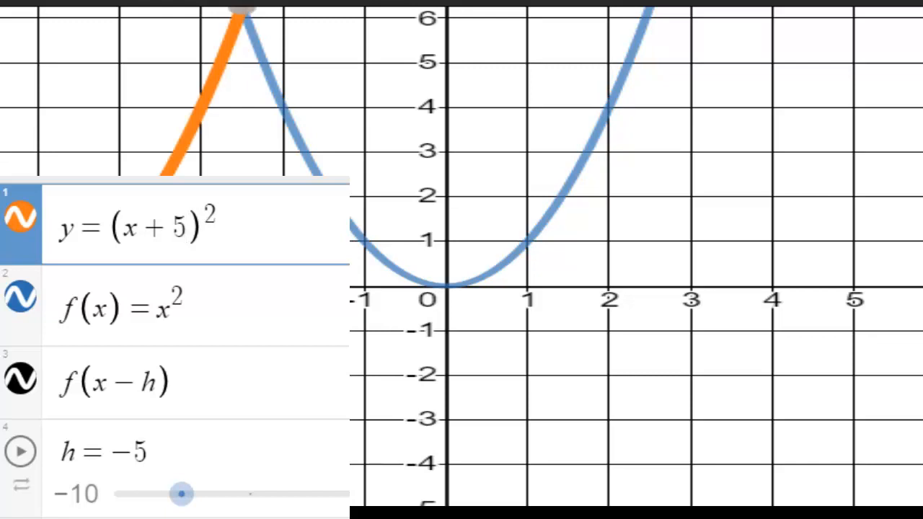
click(184, 383)
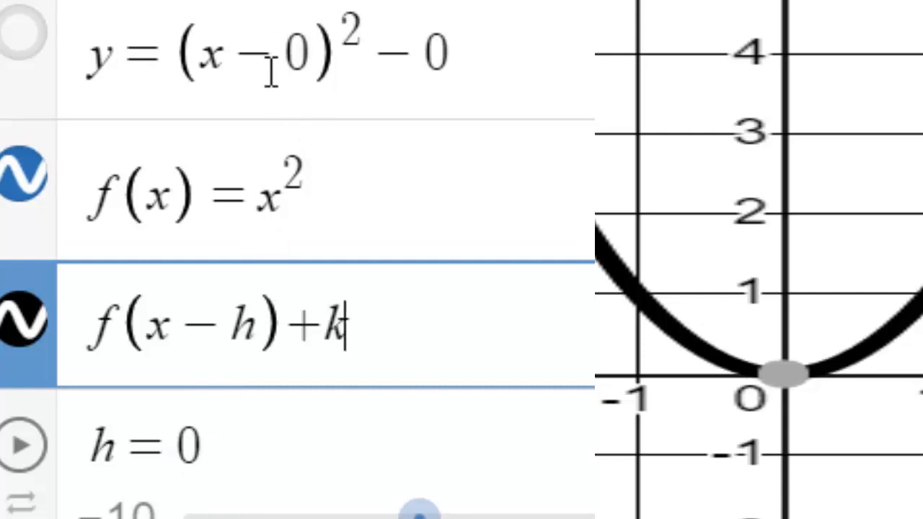
Change the first equation to y = (x−0)² + 0 and show its graph.
click(397, 52)
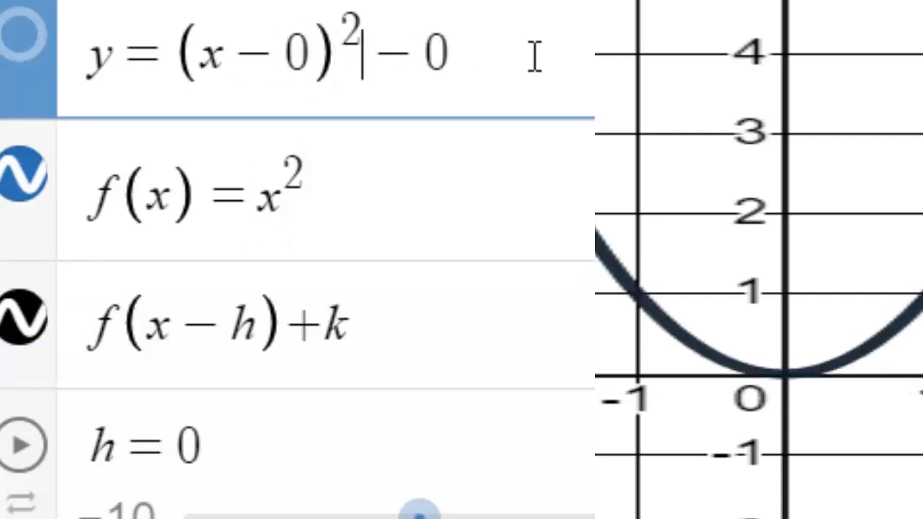
key(shift+Right)
text(+)
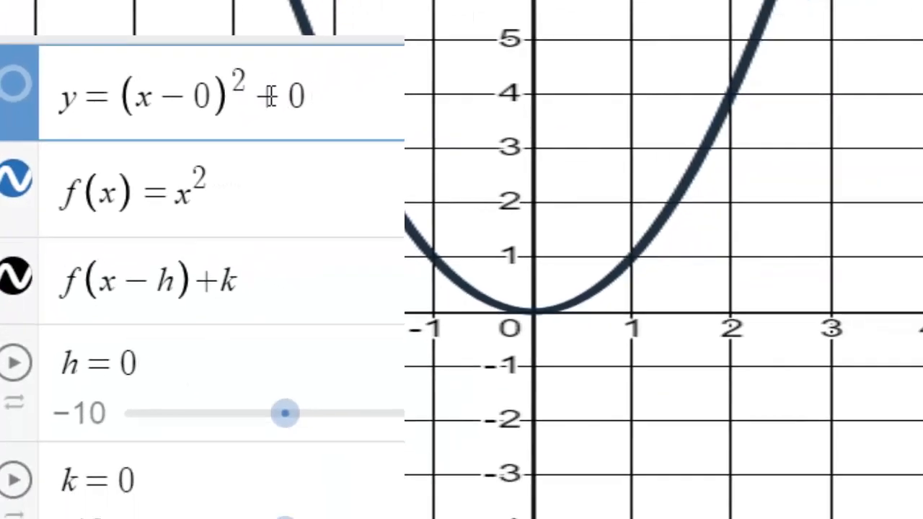
click(24, 106)
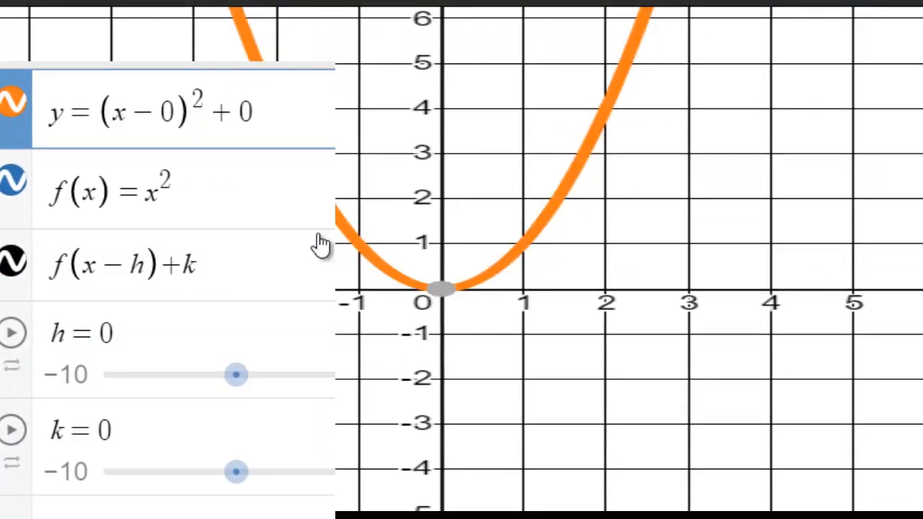
Highlight the f(x) and f(x−h)+k graphs in turn, and hide the graph of the first equation.
click(275, 205)
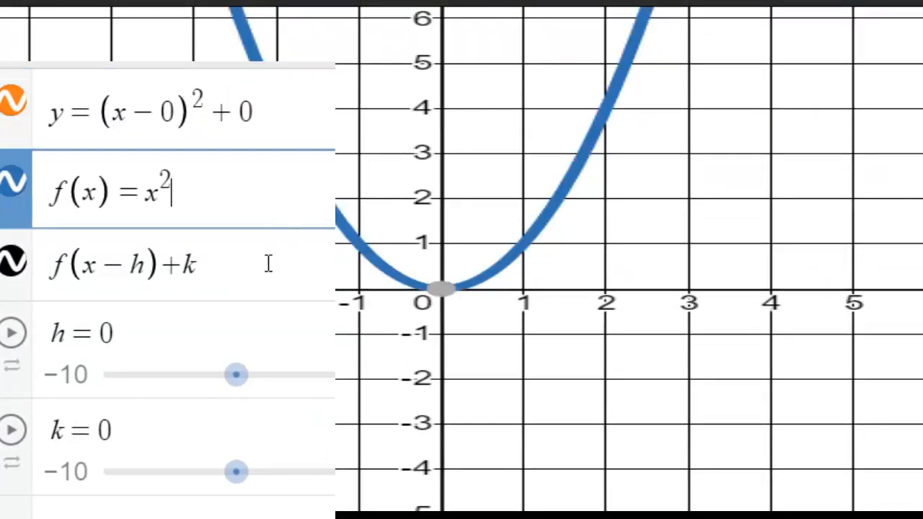
click(267, 263)
click(279, 196)
click(284, 137)
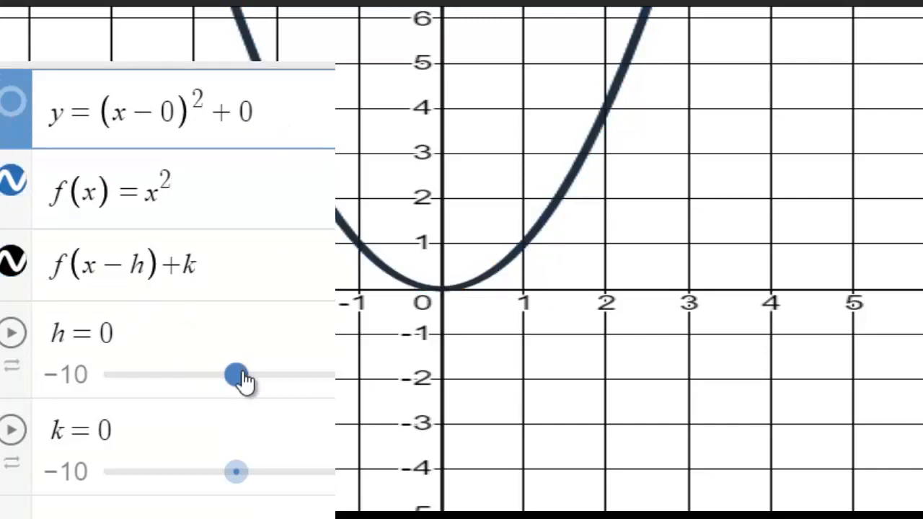
Set h to 4 and k to −3, and display the vertex coordinates of the f(x) and f(x−h)+k parabolas.
drag(247, 380, 290, 375)
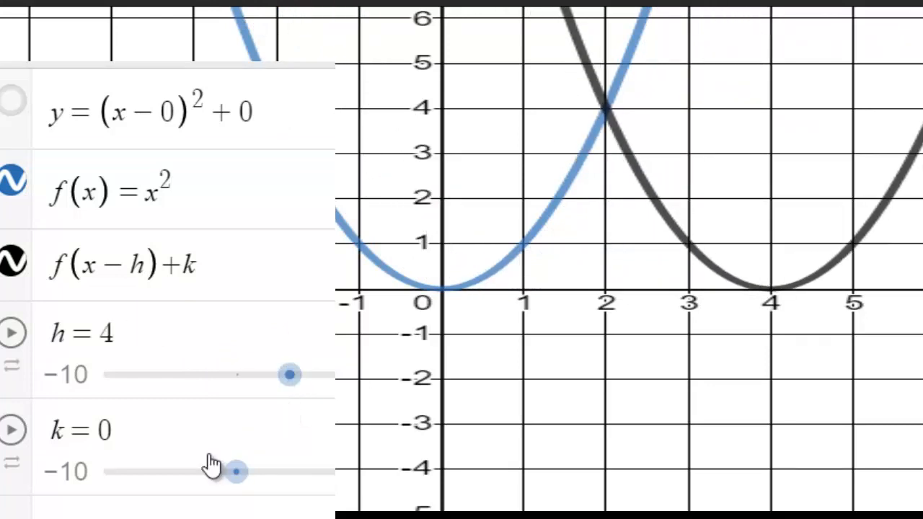
drag(234, 478, 195, 473)
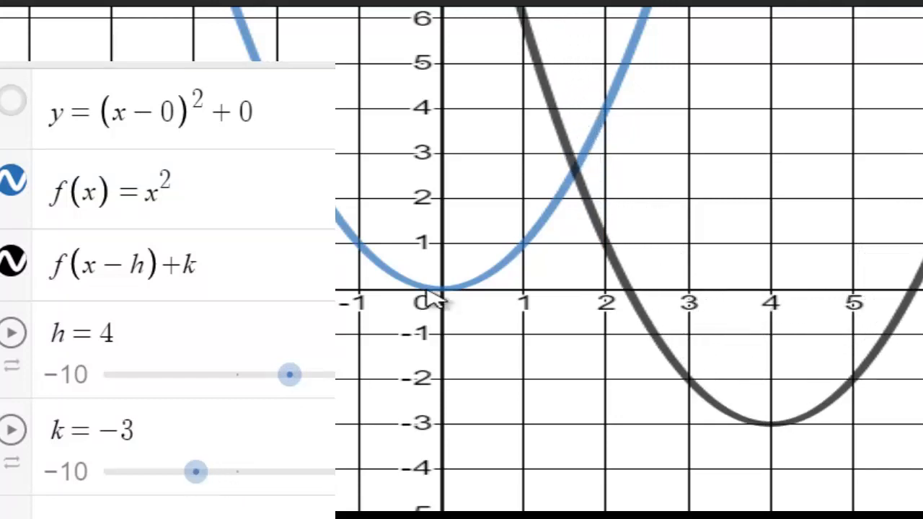
drag(437, 290, 456, 297)
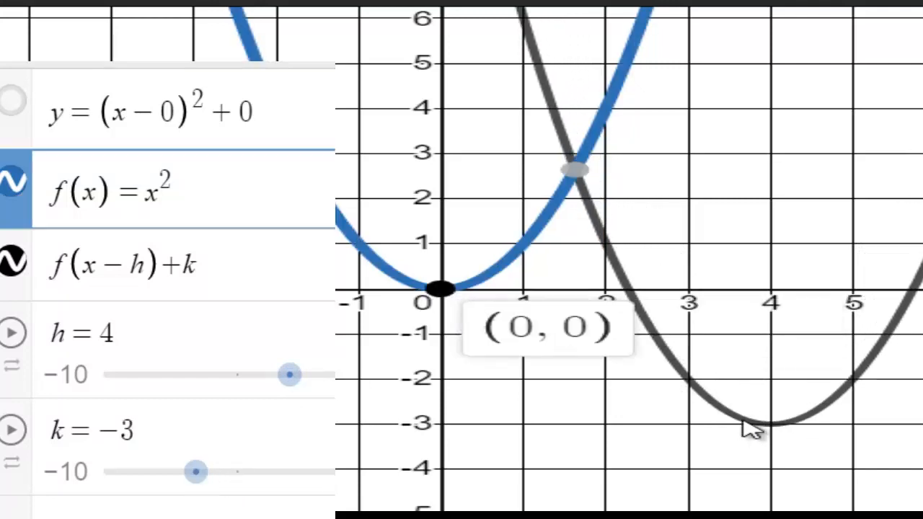
click(773, 427)
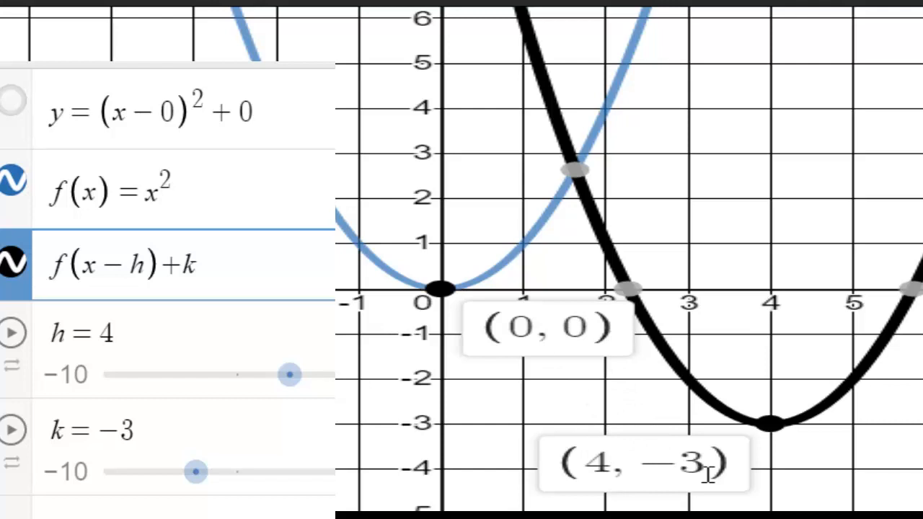
Show the first equation's graph and change the equation to y = (x−4)² − 3.
click(191, 108)
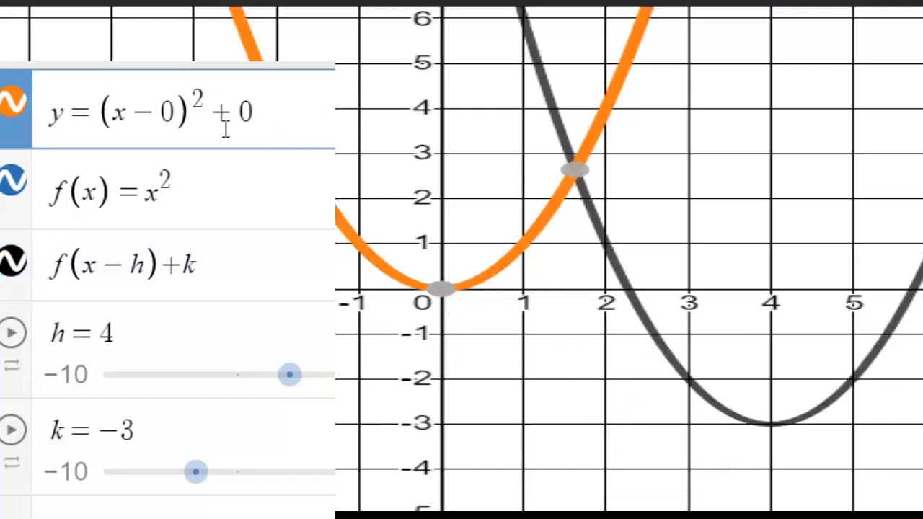
double_click(168, 113)
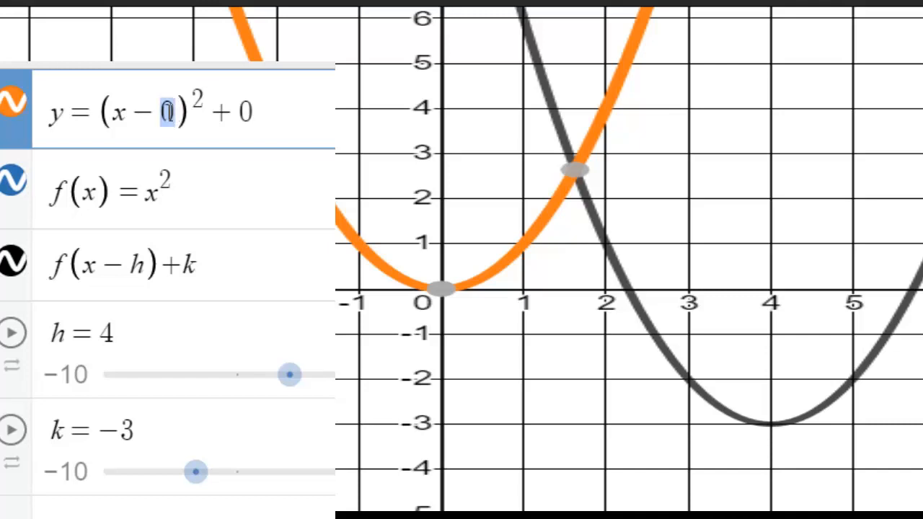
text(4)
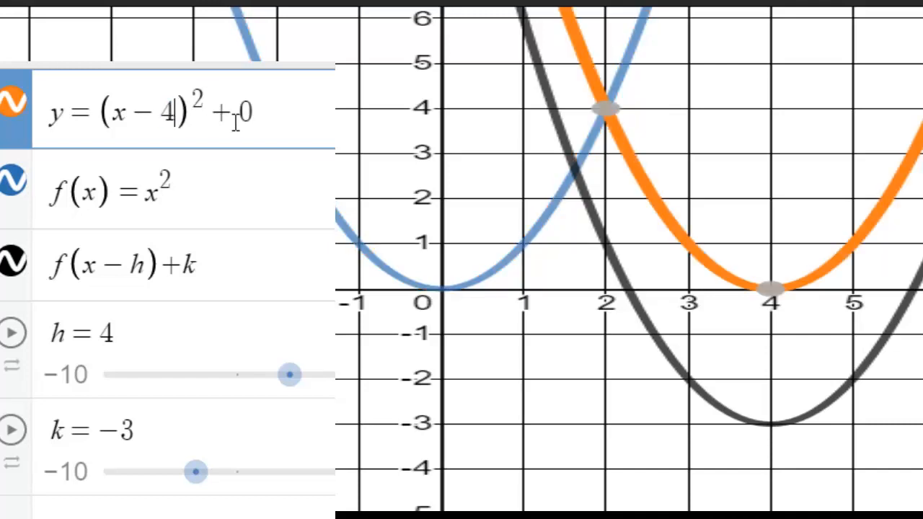
drag(222, 121, 275, 123)
text(-)
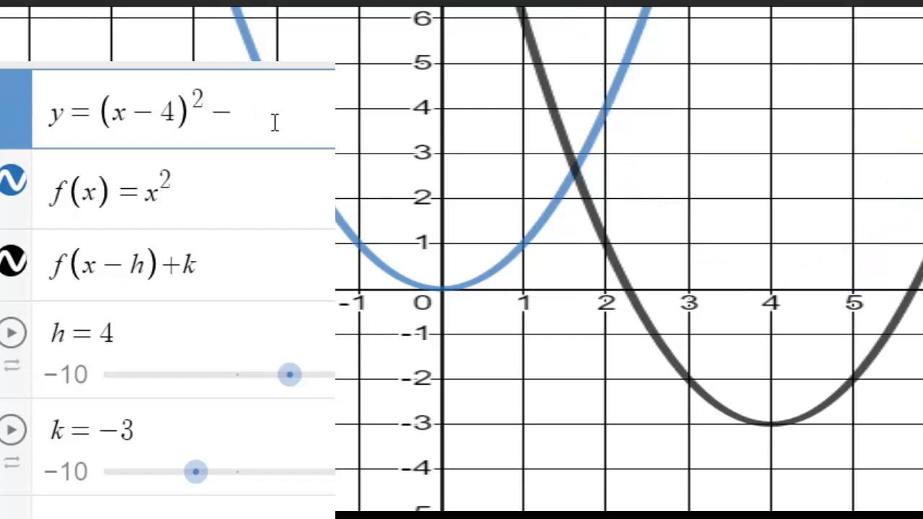
text(3)
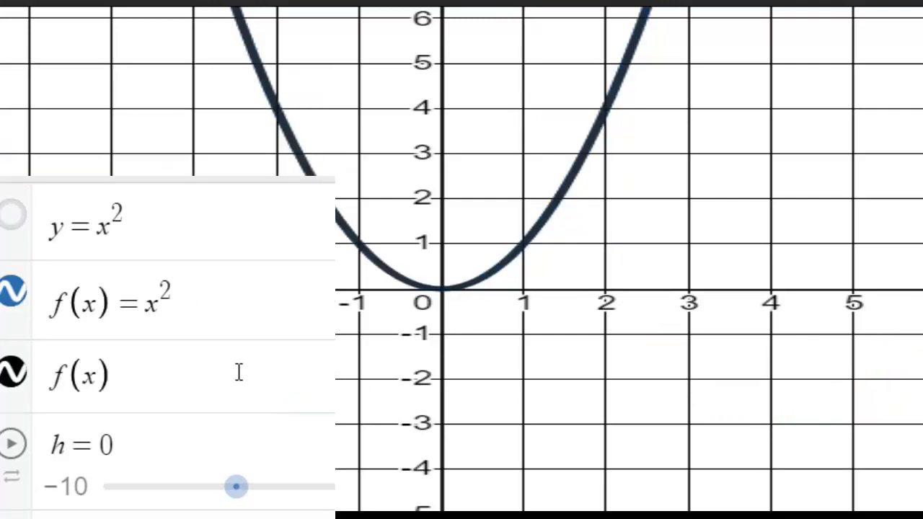
Change the third expression to af(x) and add a slider for a.
click(65, 377)
click(52, 375)
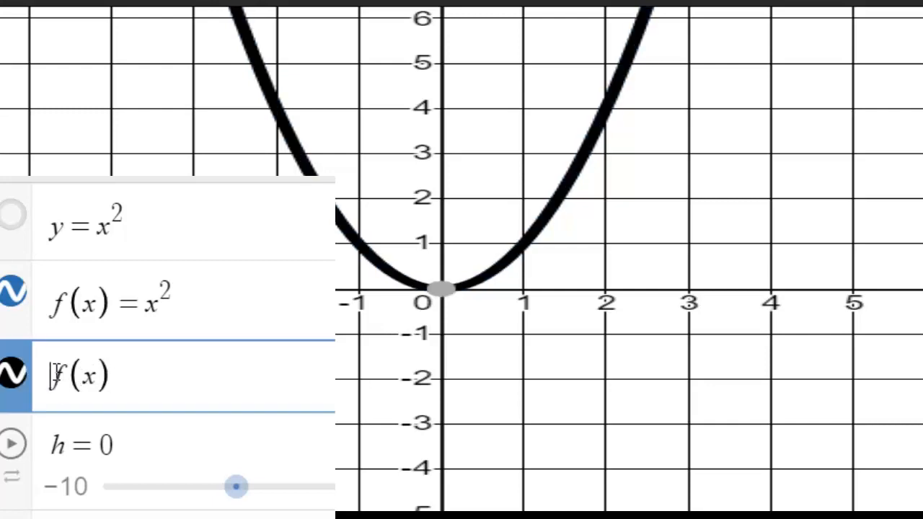
text(a)
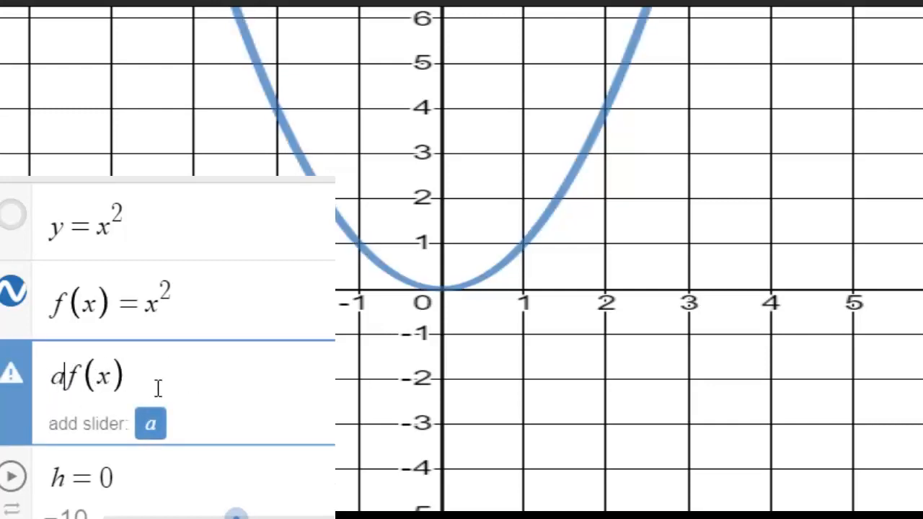
click(151, 424)
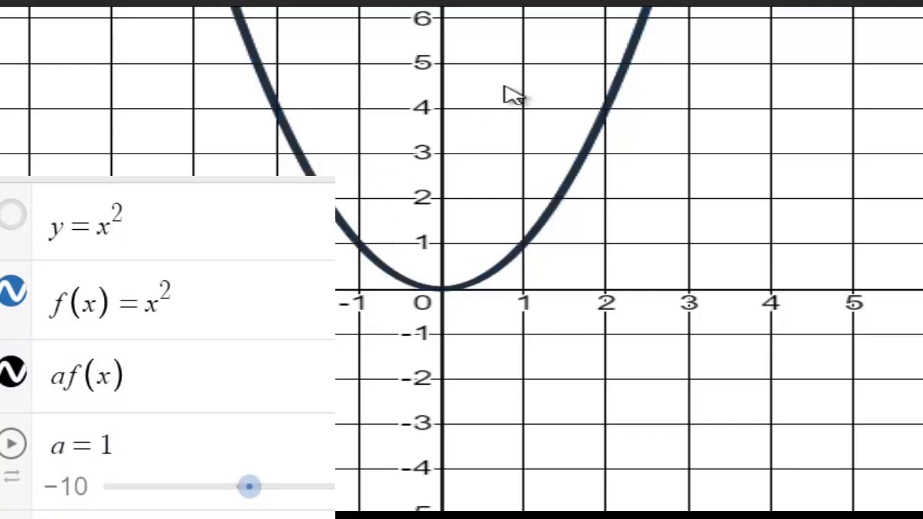
Highlight the f(x) and af(x) graphs in turn, and raise a to 3 and on to 4.
click(204, 307)
click(214, 373)
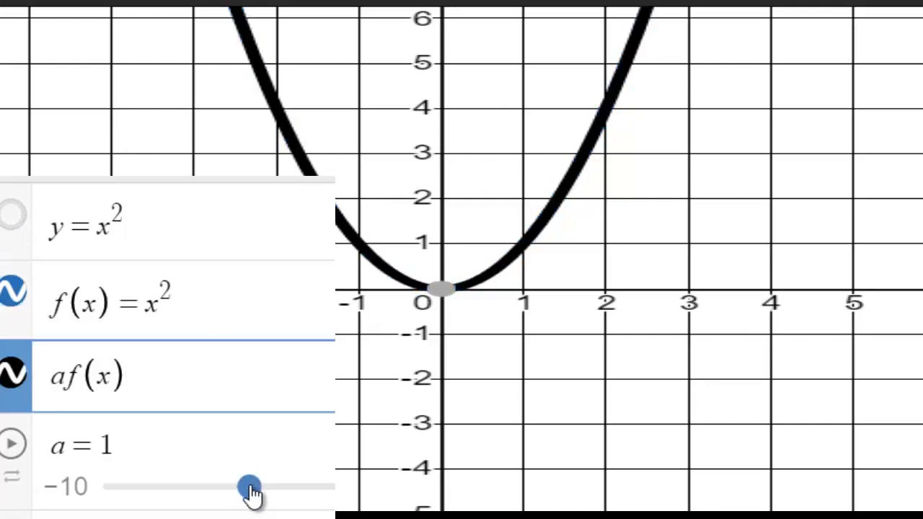
drag(251, 495, 280, 494)
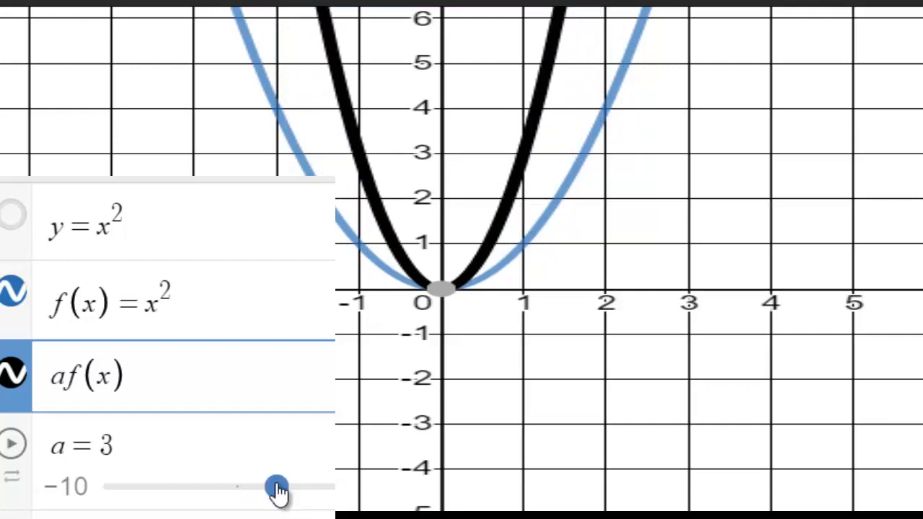
drag(279, 492, 291, 493)
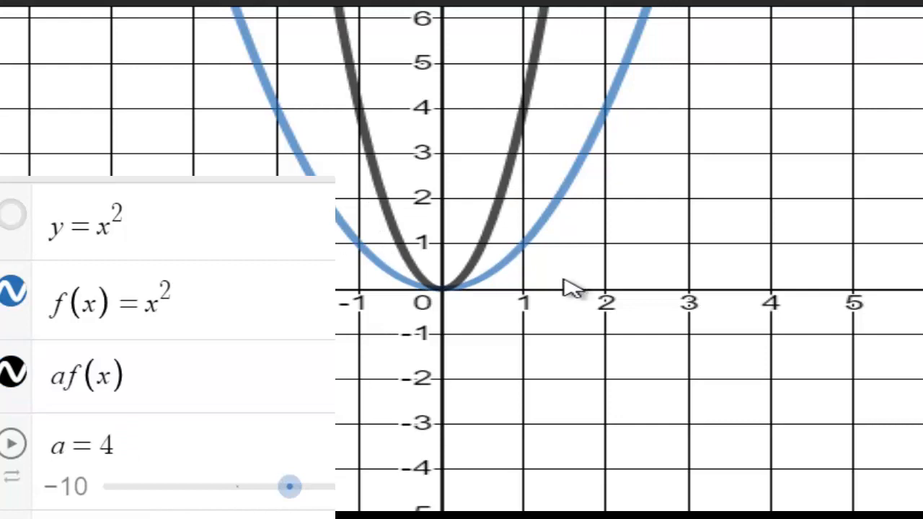
Display the coordinates of the af(x) vertex and trace the points at x = 1 on f(x) and af(x).
click(451, 290)
click(450, 291)
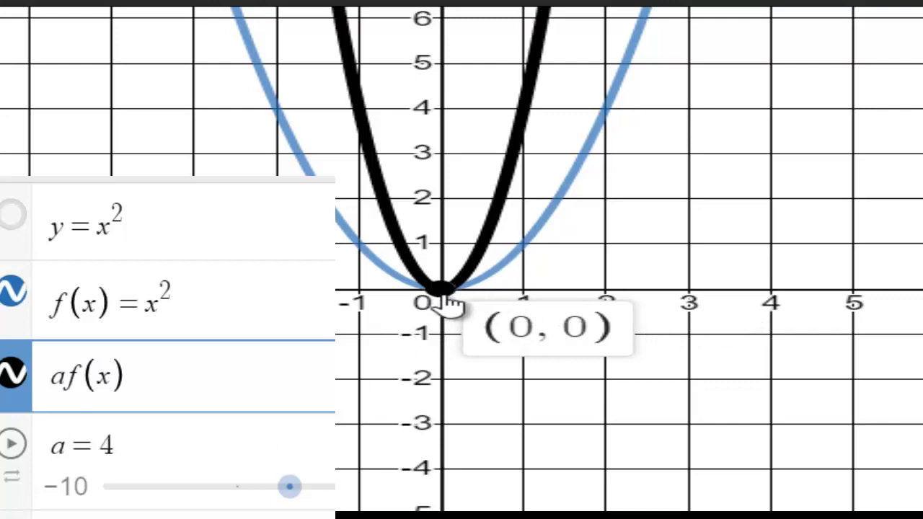
click(528, 249)
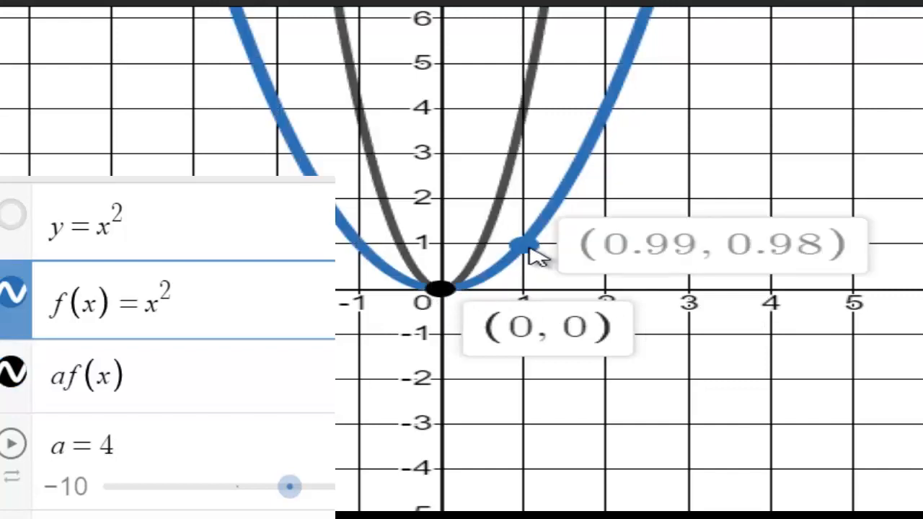
drag(530, 248, 529, 246)
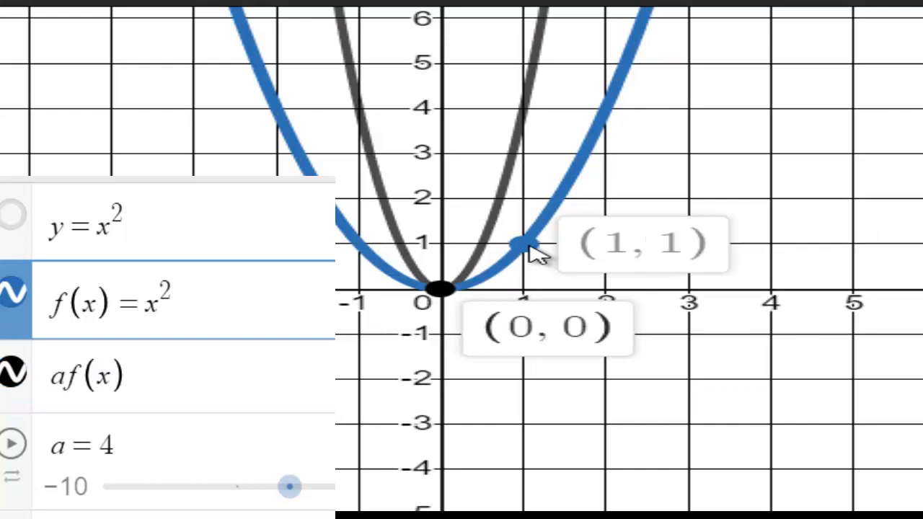
drag(527, 116, 528, 109)
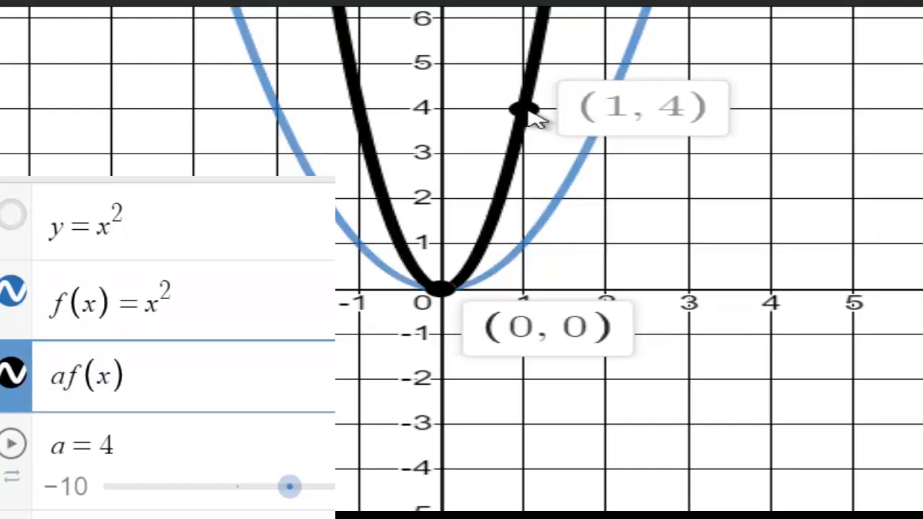
Lower a to 0.3 and adjust it to 0.5 to widen the af(x) parabola.
drag(289, 487, 244, 489)
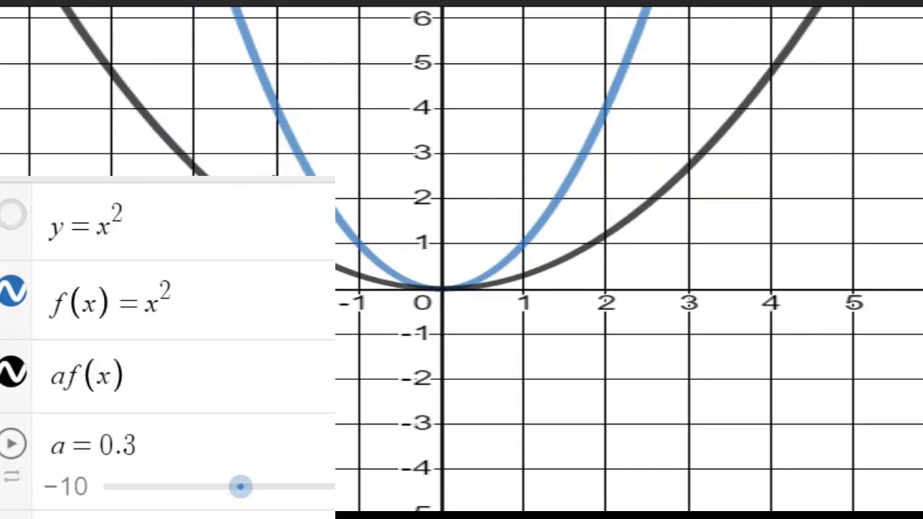
drag(243, 488, 247, 492)
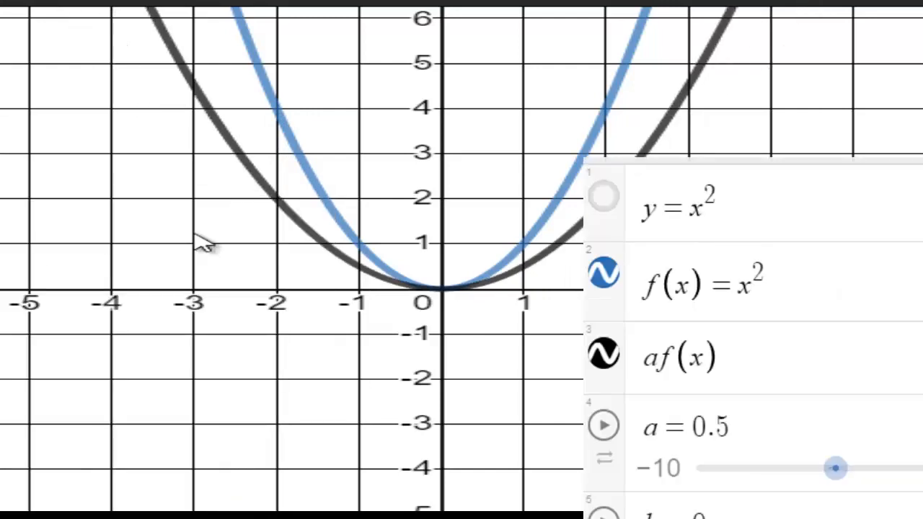
Trace the points at x = -2 on the f(x) and af(x) graphs.
click(278, 108)
drag(279, 108, 274, 112)
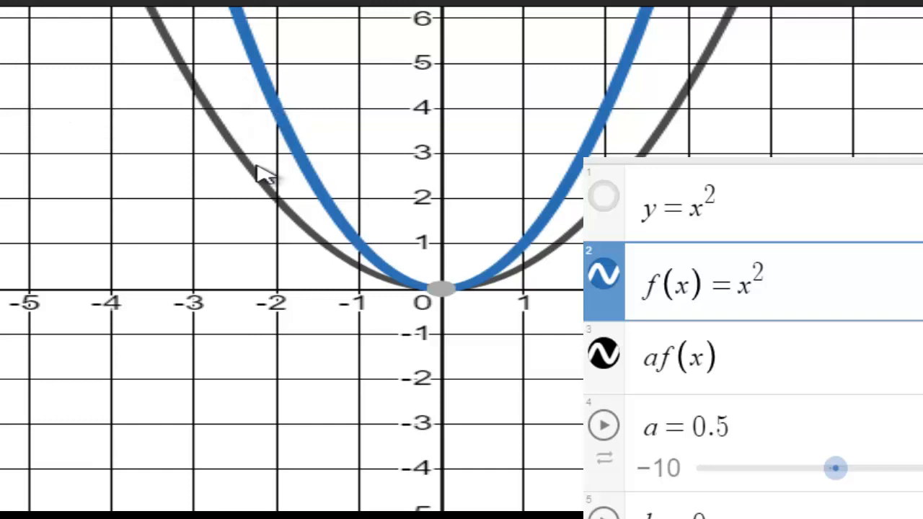
click(273, 201)
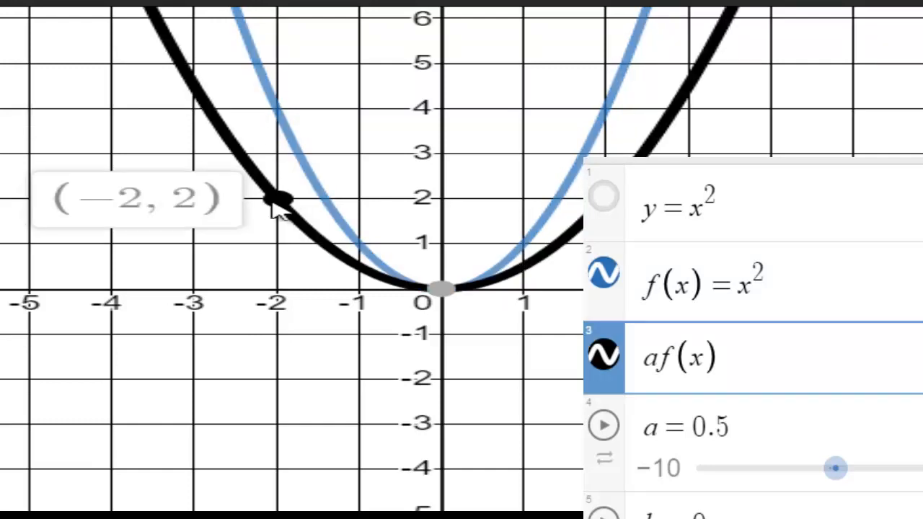
Show the graph of the first equation and change it to y = 0.5x².
click(822, 200)
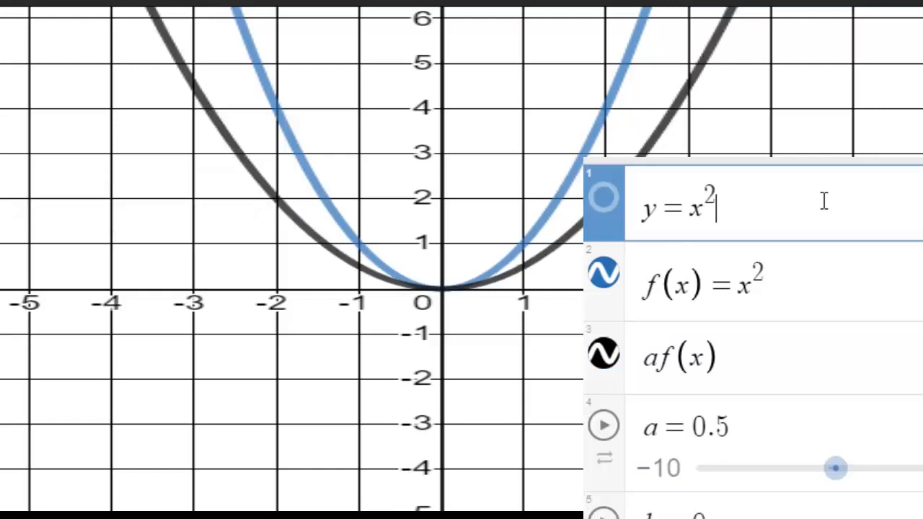
click(603, 196)
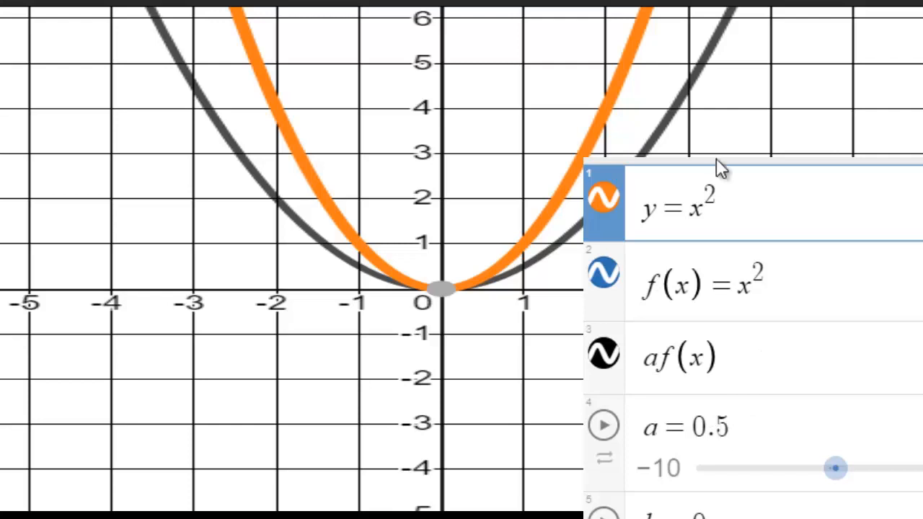
click(696, 210)
text(0.5)
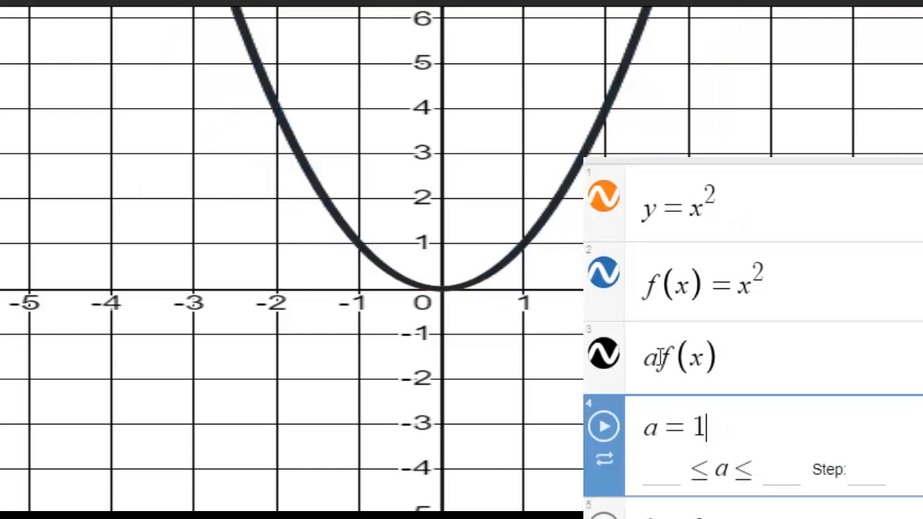
Change the third expression to f(ax) and set the a slider to 2.
click(659, 358)
key(BackSpace)
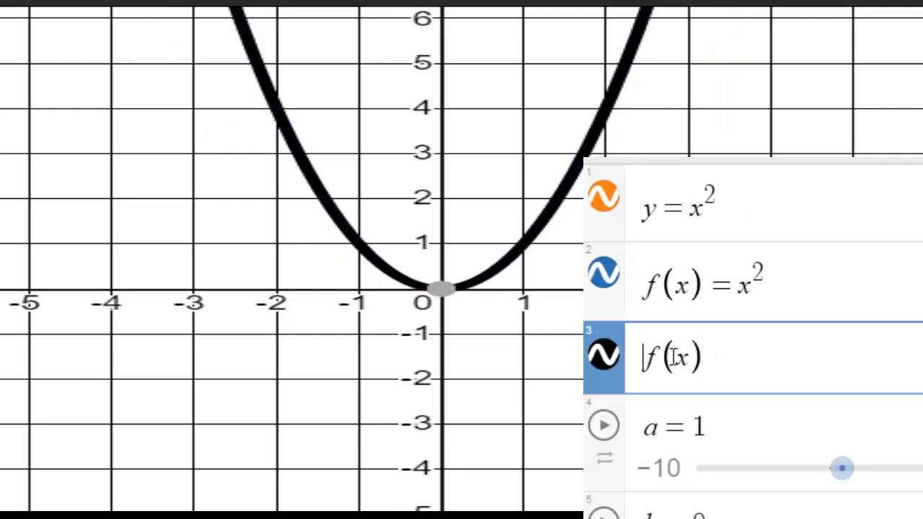
text(a)
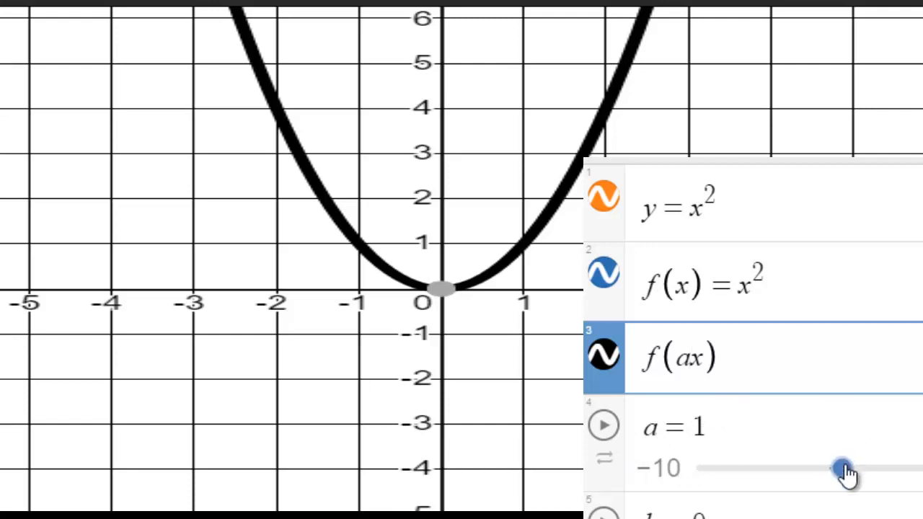
drag(849, 478, 866, 470)
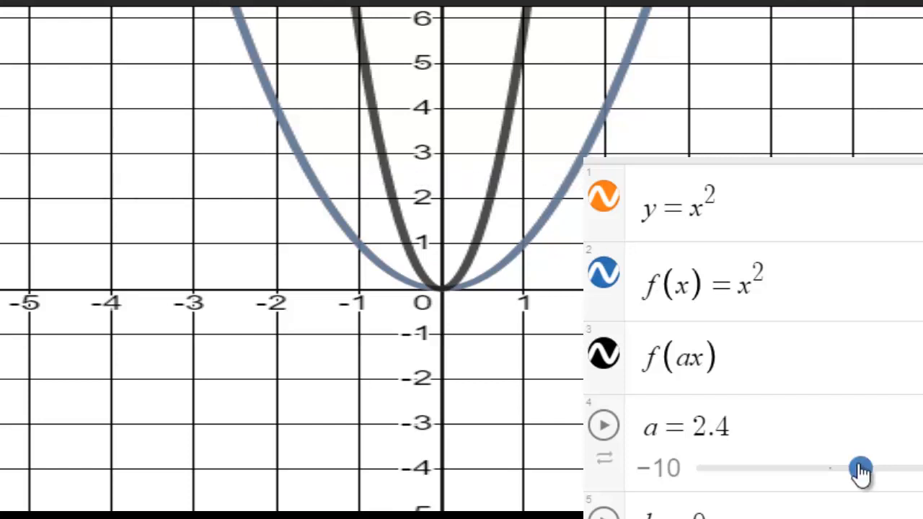
drag(862, 470, 857, 470)
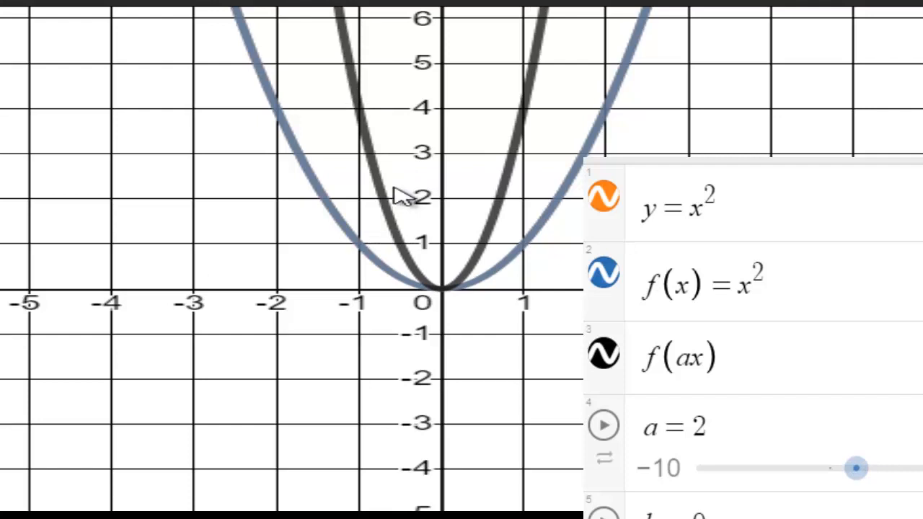
Change the first equation to y = 2x² and highlight the f(ax) graph to compare the two.
click(686, 209)
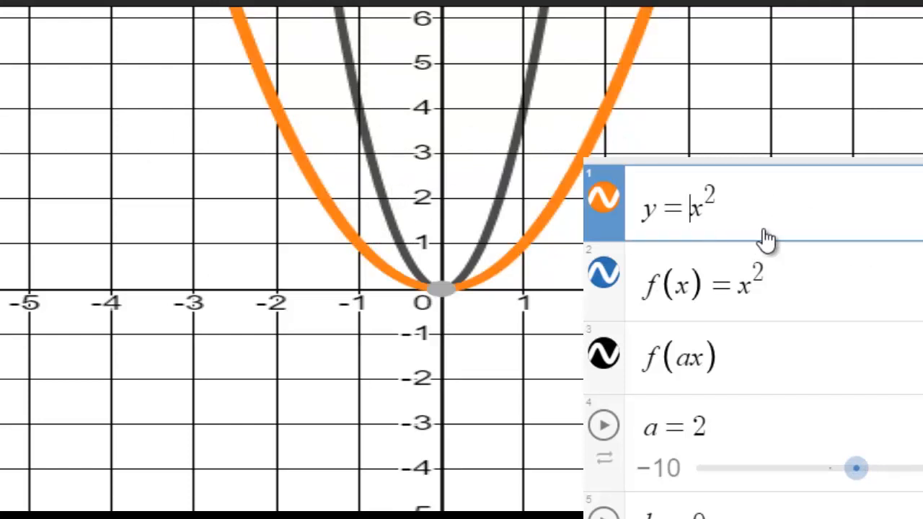
text(2)
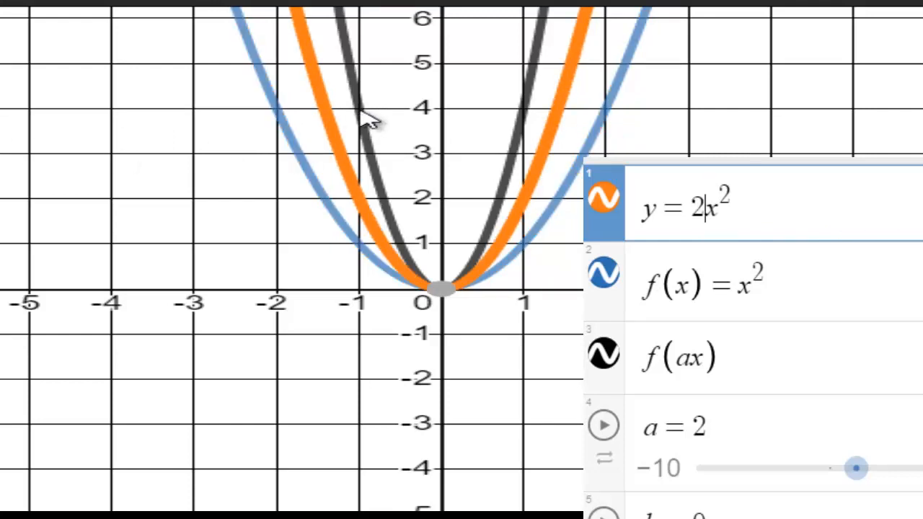
click(703, 352)
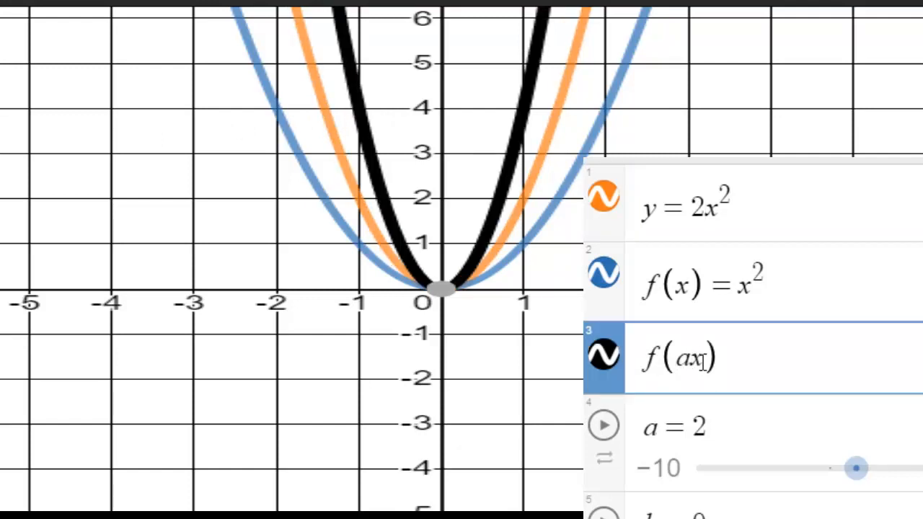
Rewrite the first equation as y = (2x)² to match f(ax), and hide its graph.
click(694, 206)
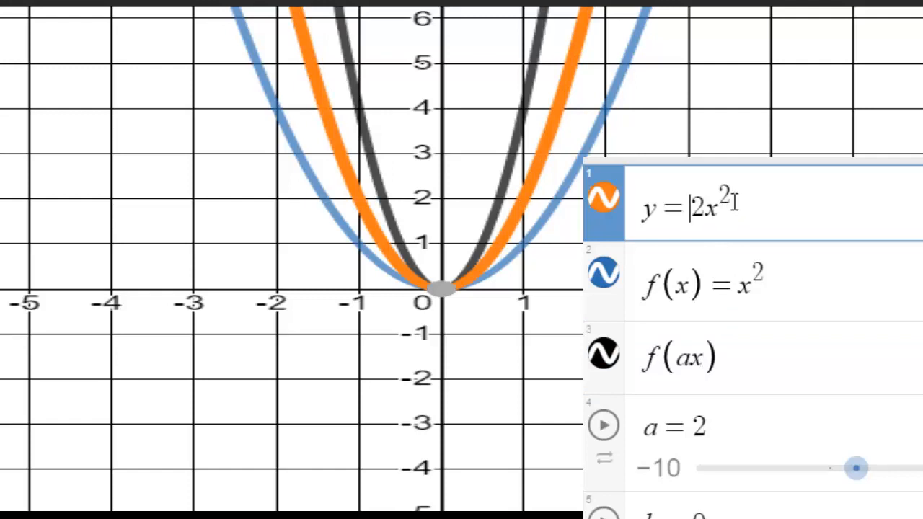
drag(725, 192, 880, 208)
click(712, 212)
click(697, 208)
text((2x)
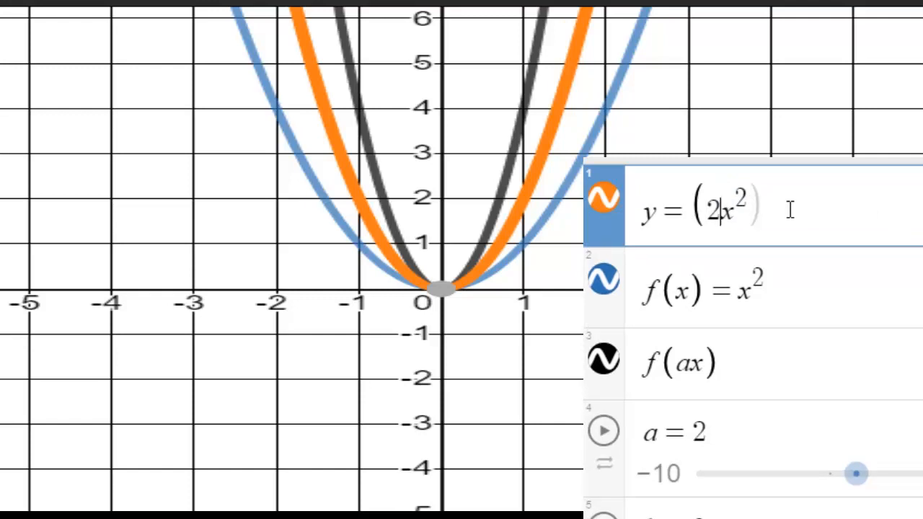
text())
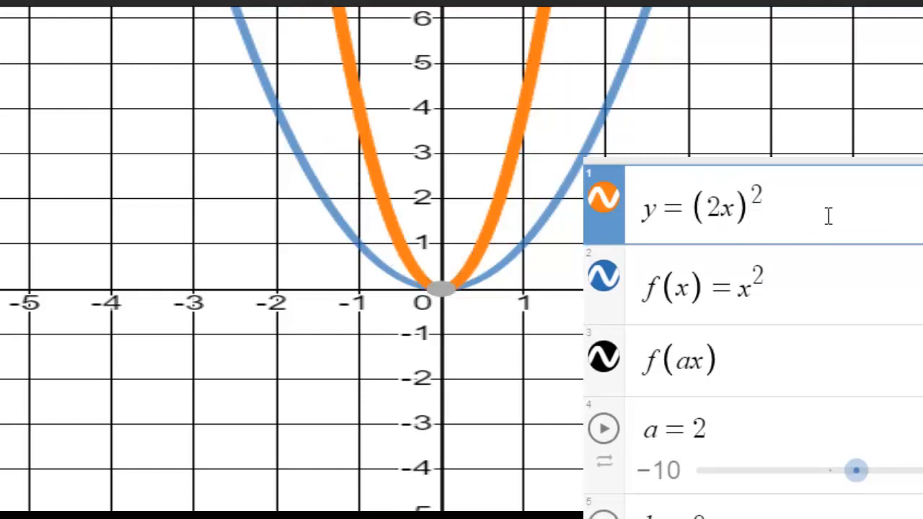
click(604, 197)
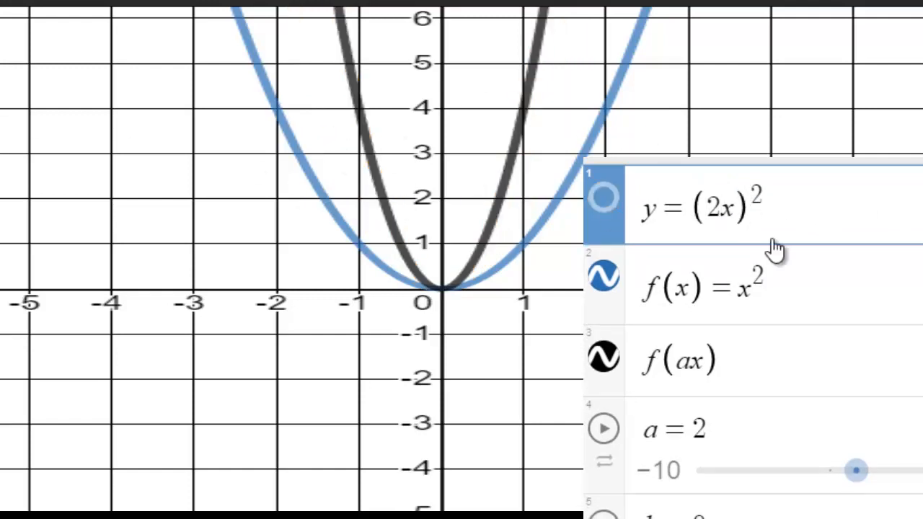
Lower a to 0.5 and trace the points at y = 4 on the f(x) and f(ax) graphs, left of the y-axis.
drag(856, 470, 835, 470)
click(833, 472)
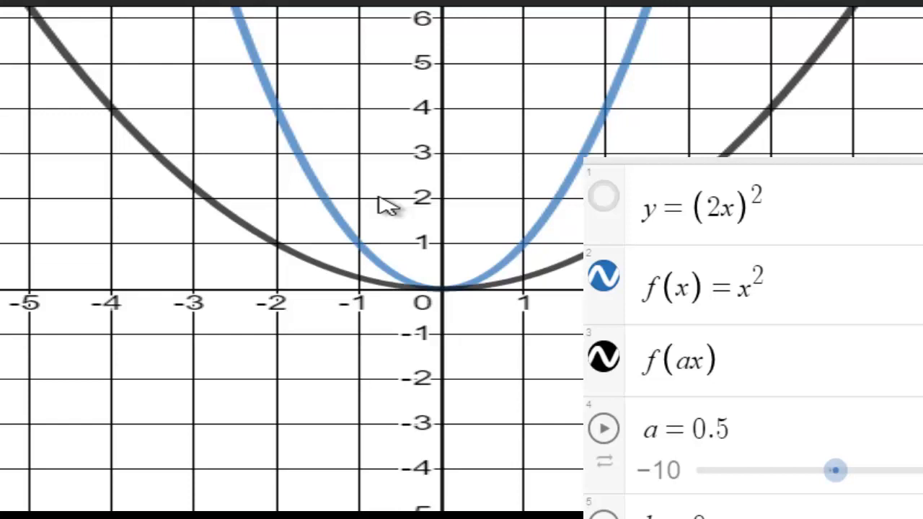
click(280, 110)
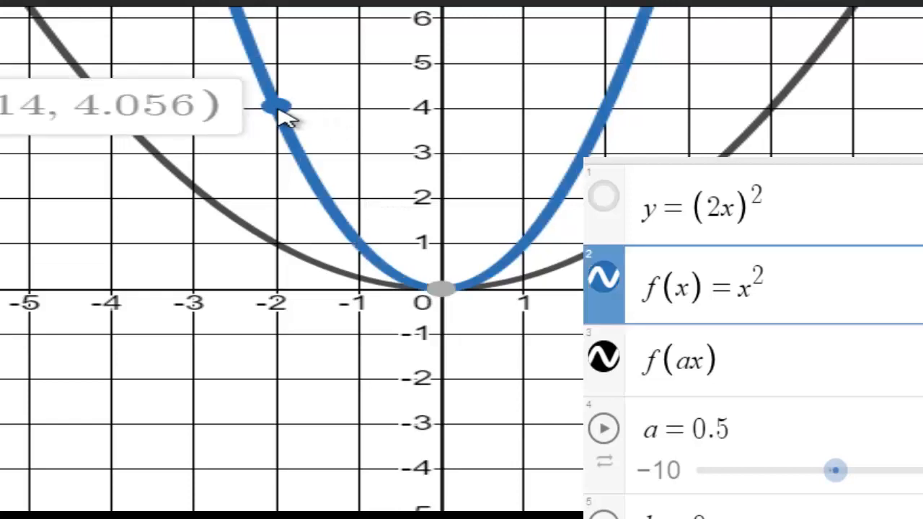
drag(280, 111, 282, 112)
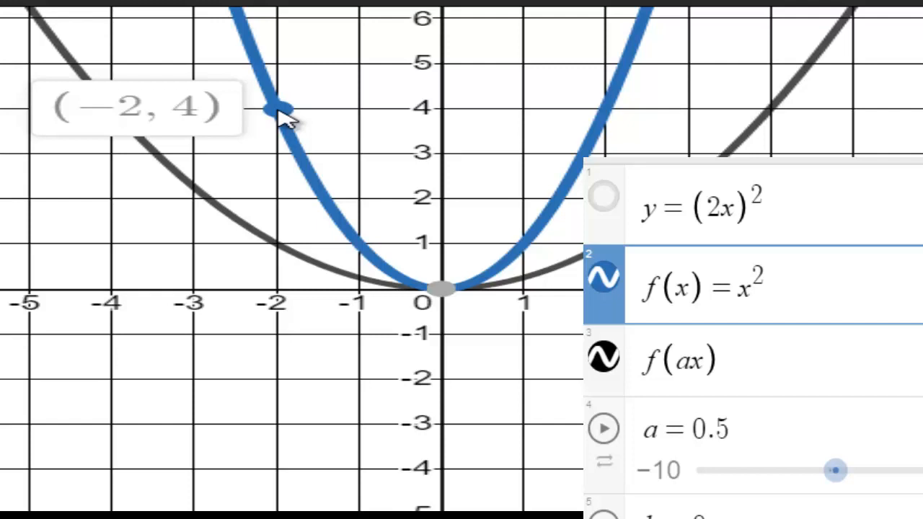
drag(118, 117, 217, 115)
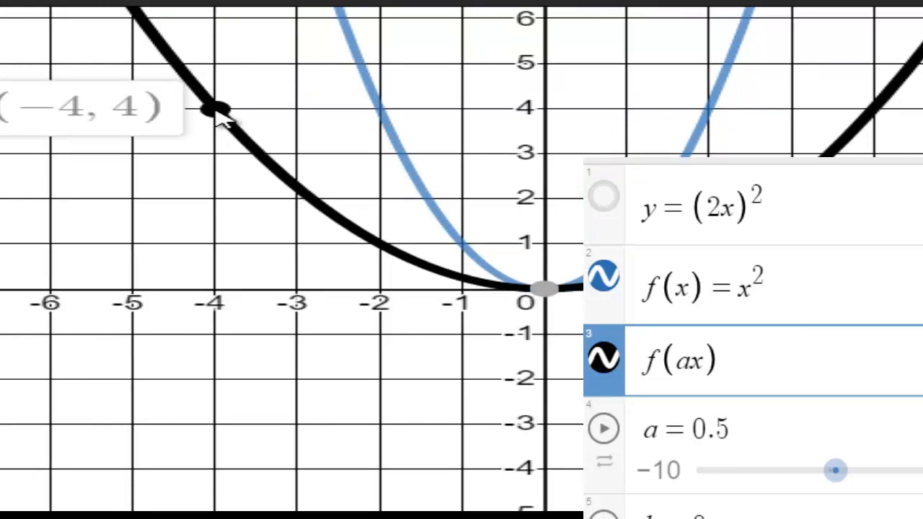
Show the first equation's graph again and change it to y = (0.5x)².
click(603, 197)
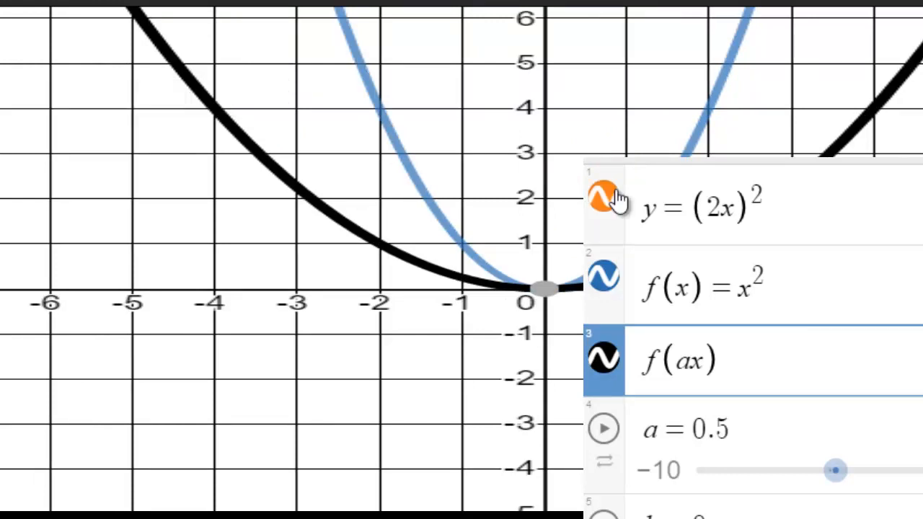
click(726, 209)
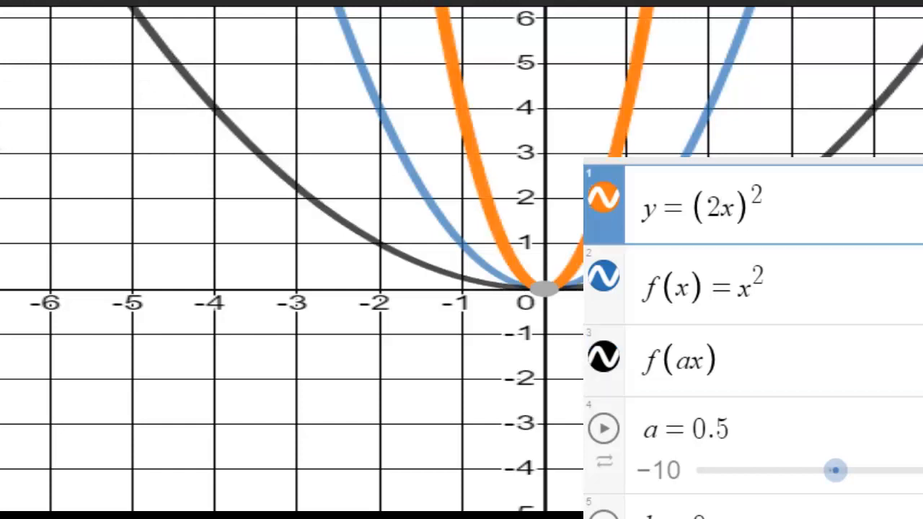
key(BackSpace)
text(0.)
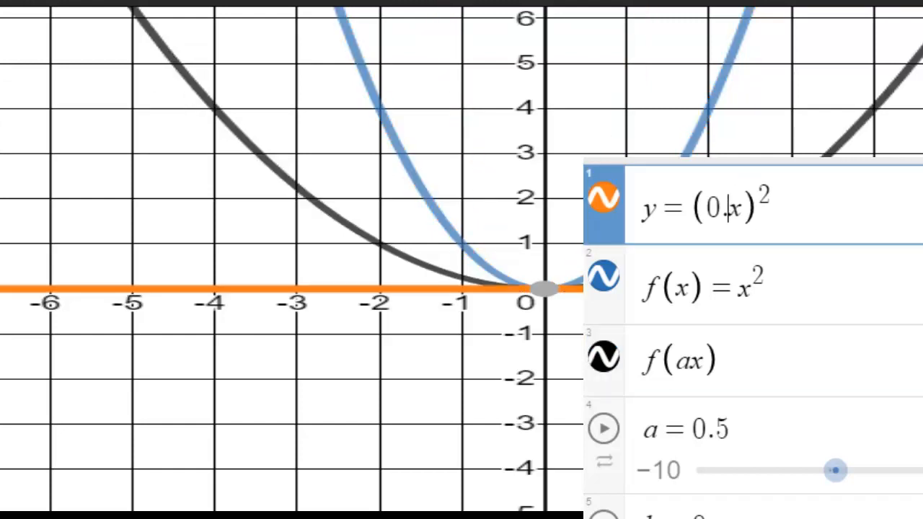
text(5)
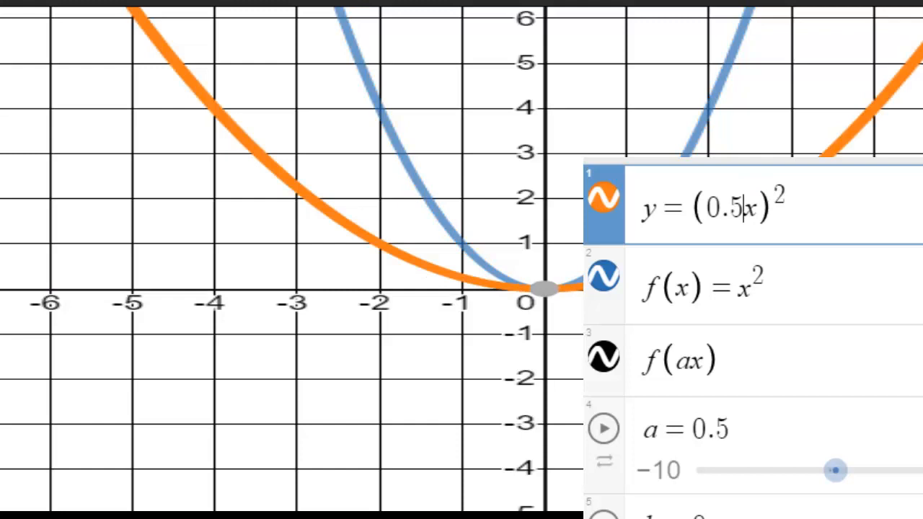
Reset the first equation to y = x² and the third expression to f(x).
key(Right)
key(Right)
key(BackSpace)
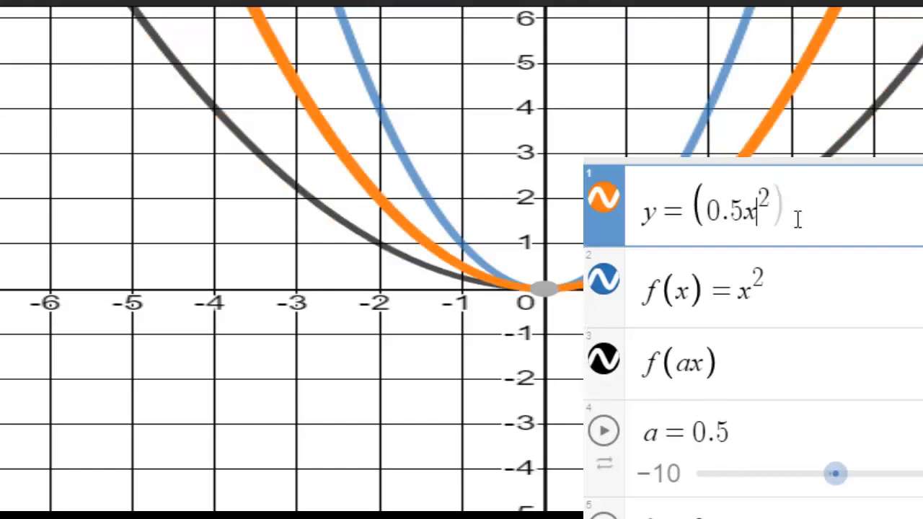
click(705, 211)
key(BackSpace)
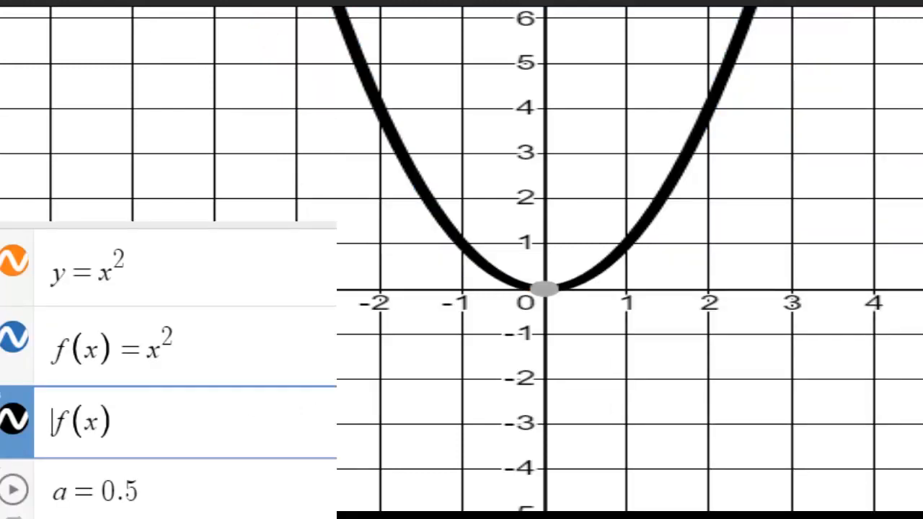
Change the third expression to -f(x) and trace the point at x = 2 on the f(x) graph.
text(-)
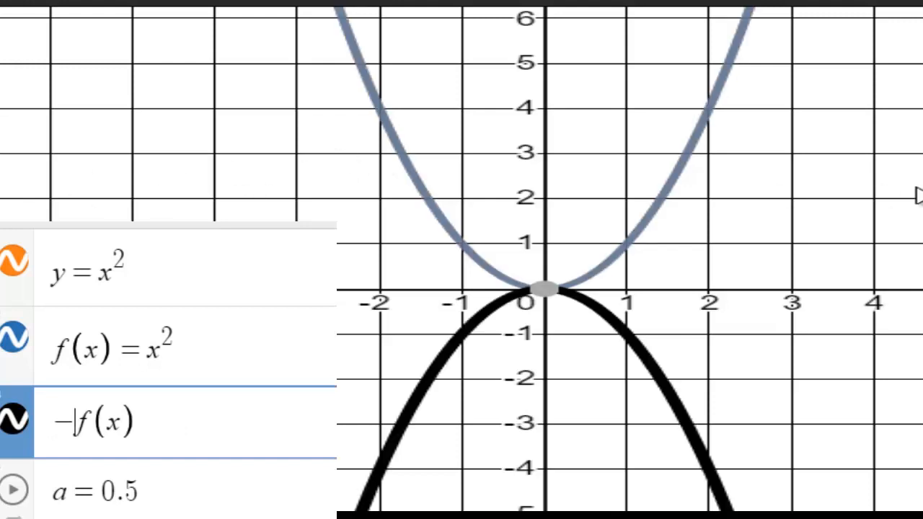
click(703, 108)
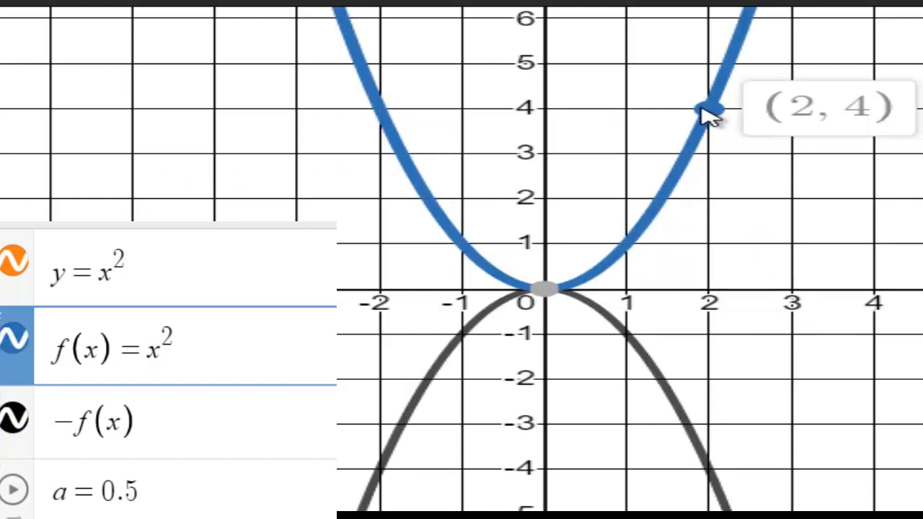